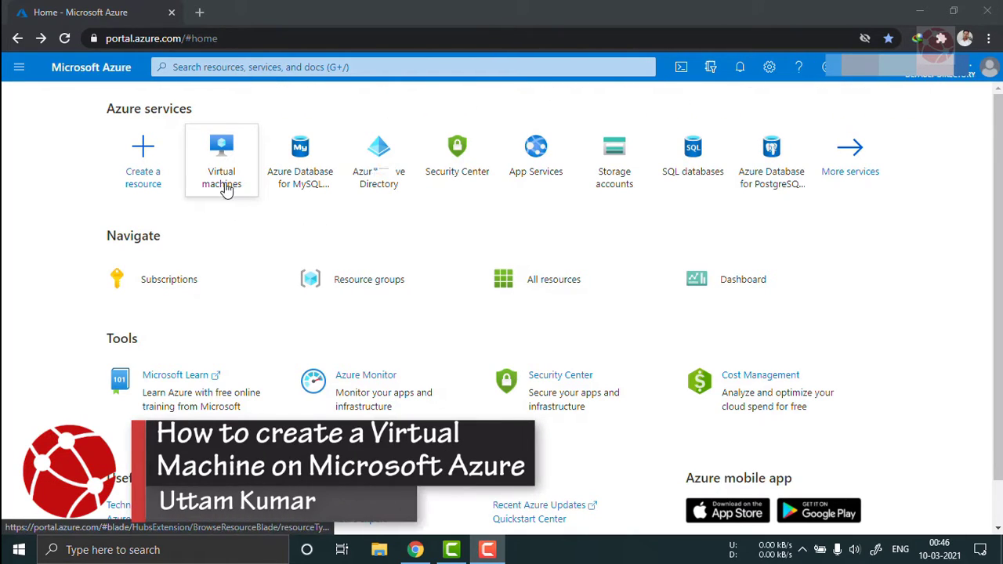
pyautogui.moveTo(225, 188)
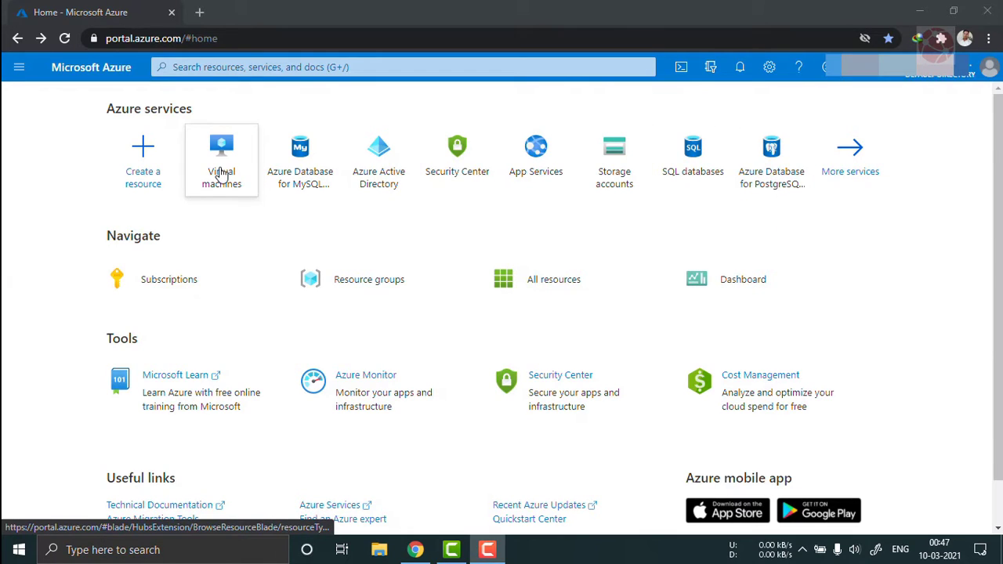
pyautogui.click(241, 68)
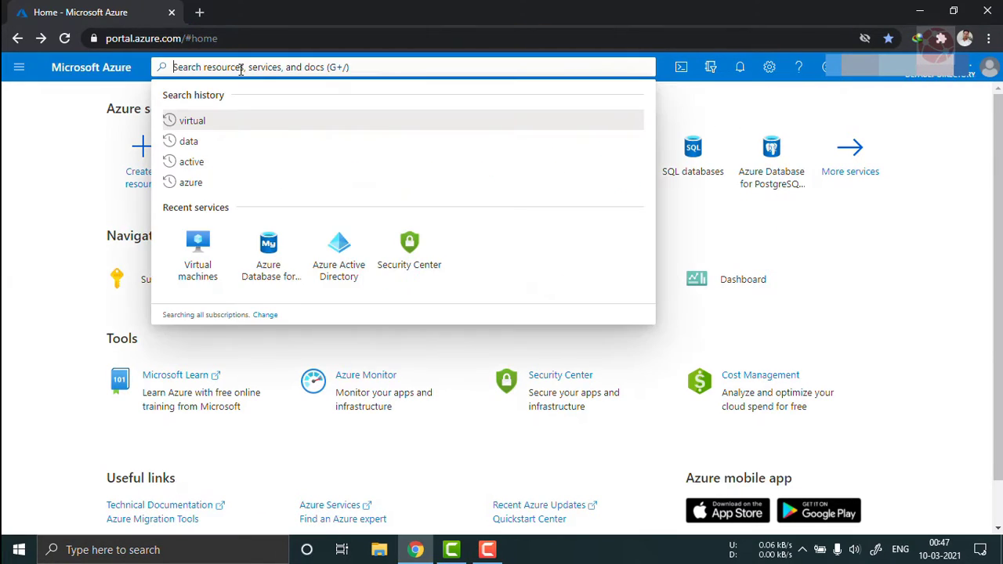
pyautogui.write('virtual')
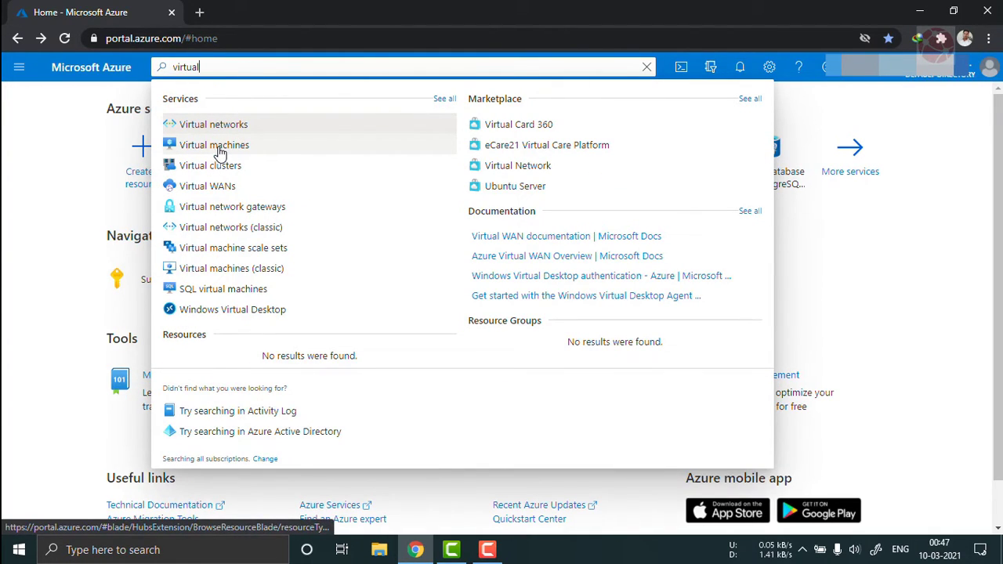
pyautogui.click(270, 73)
pyautogui.click(48, 165)
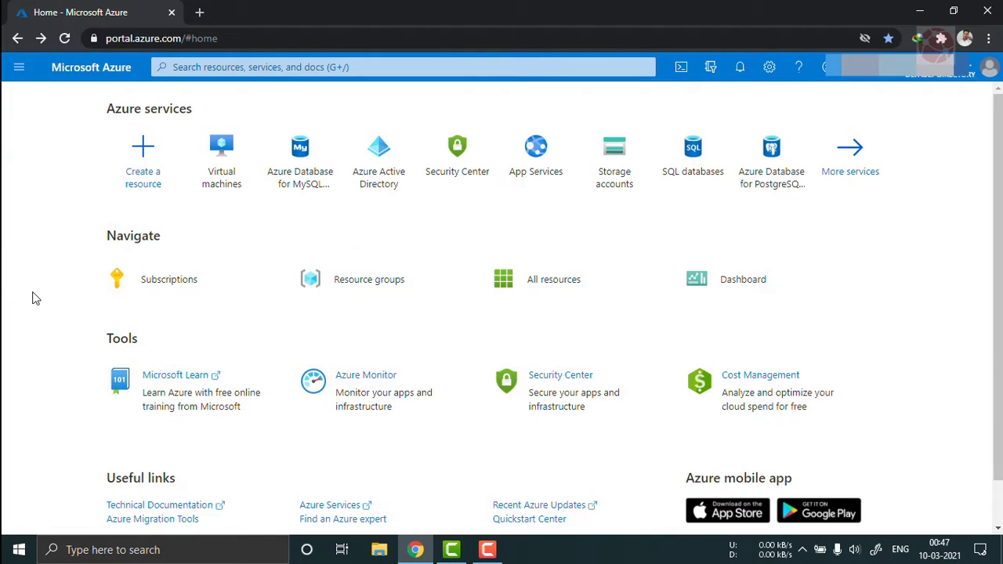
# Open the Virtual machines service and start creating a new virtual machine without a preset configuration
pyautogui.click(227, 171)
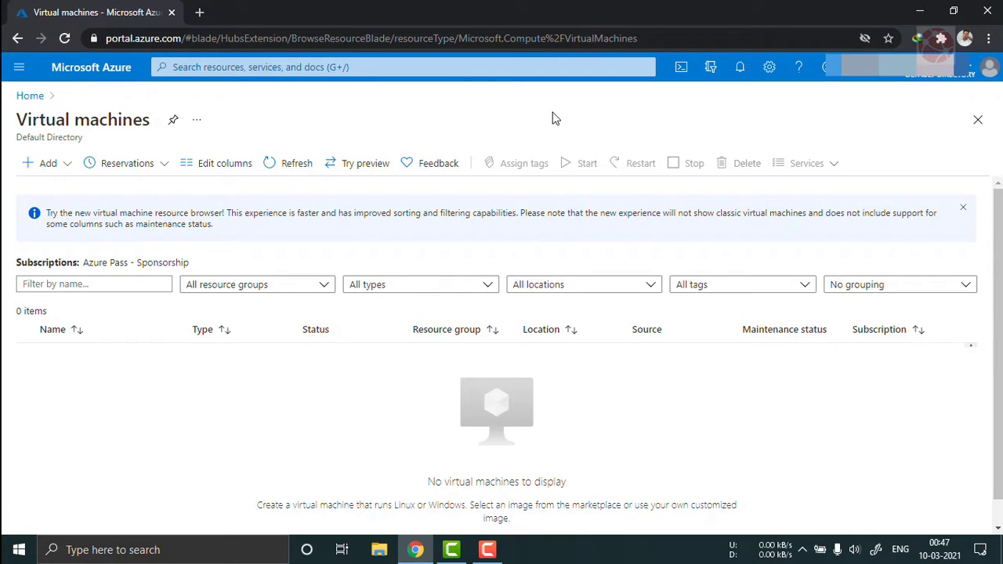
pyautogui.click(29, 173)
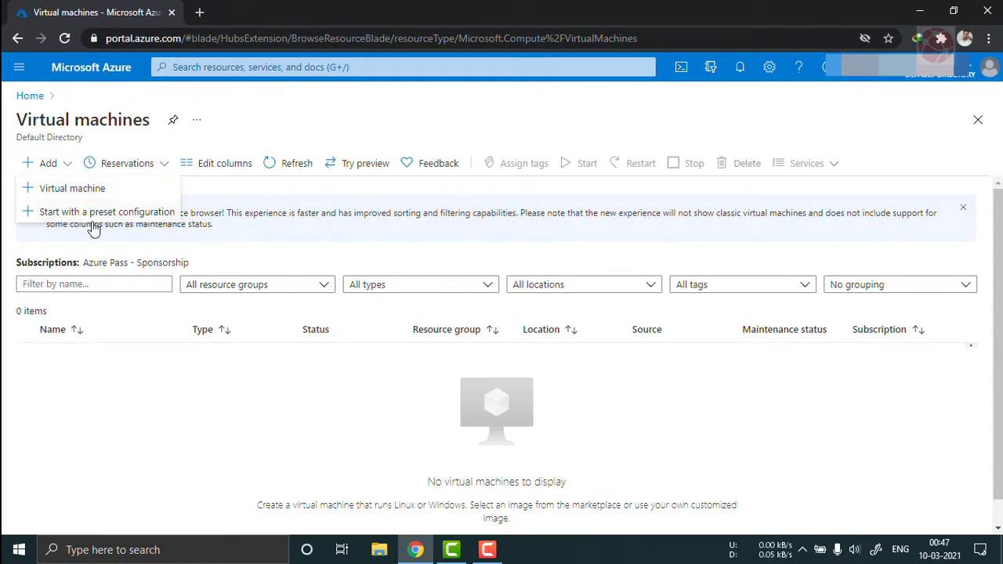
pyautogui.click(65, 193)
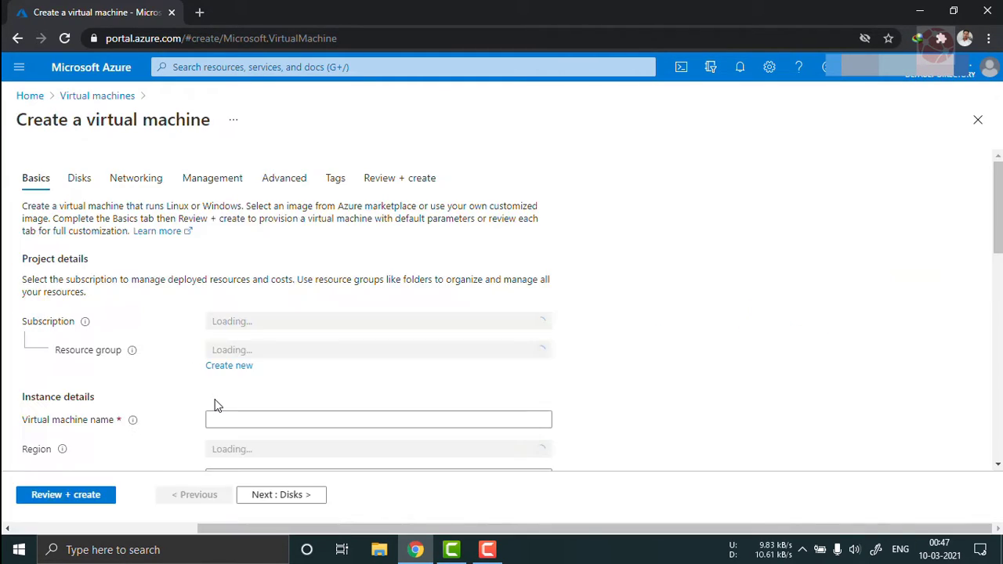
# Create a new resource group named myresoursegroup for the virtual machine
pyautogui.scroll(-1, 87, 284)
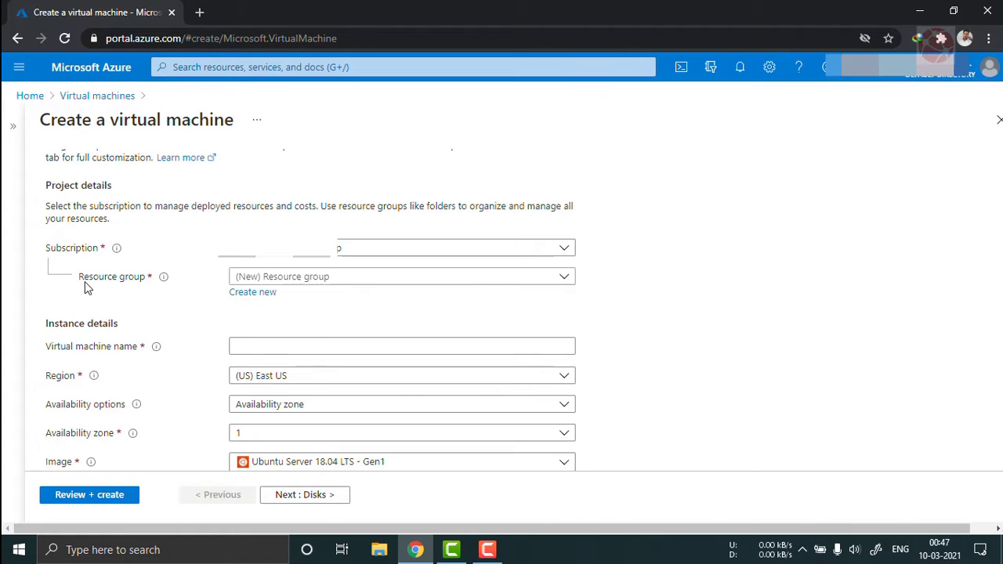
pyautogui.click(353, 282)
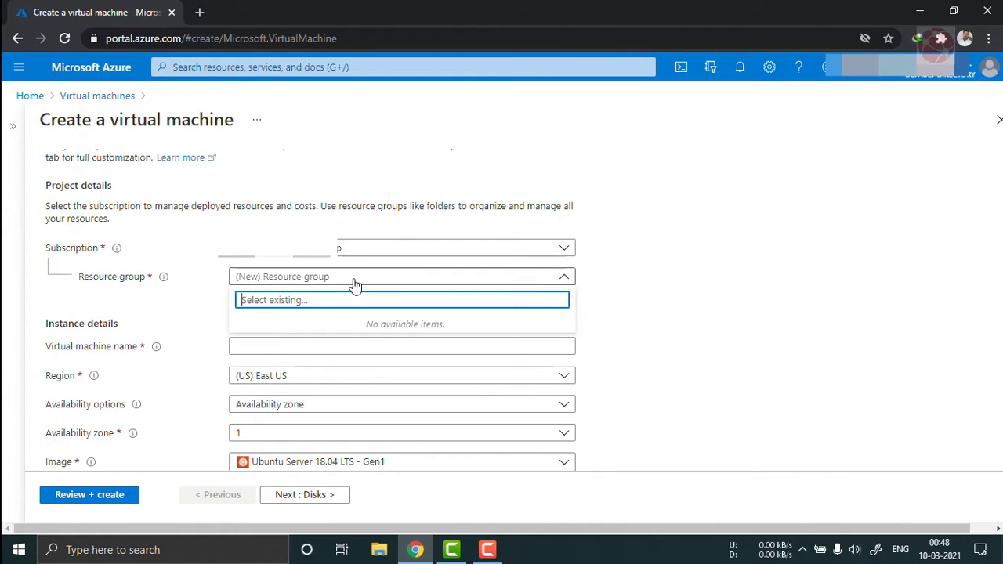
pyautogui.click(251, 291)
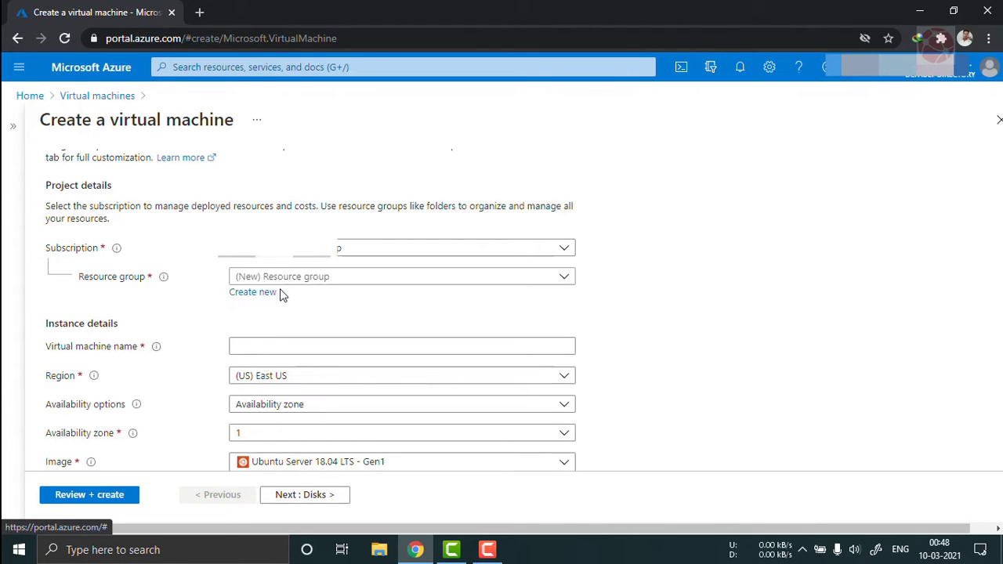
pyautogui.click(265, 295)
pyautogui.click(289, 389)
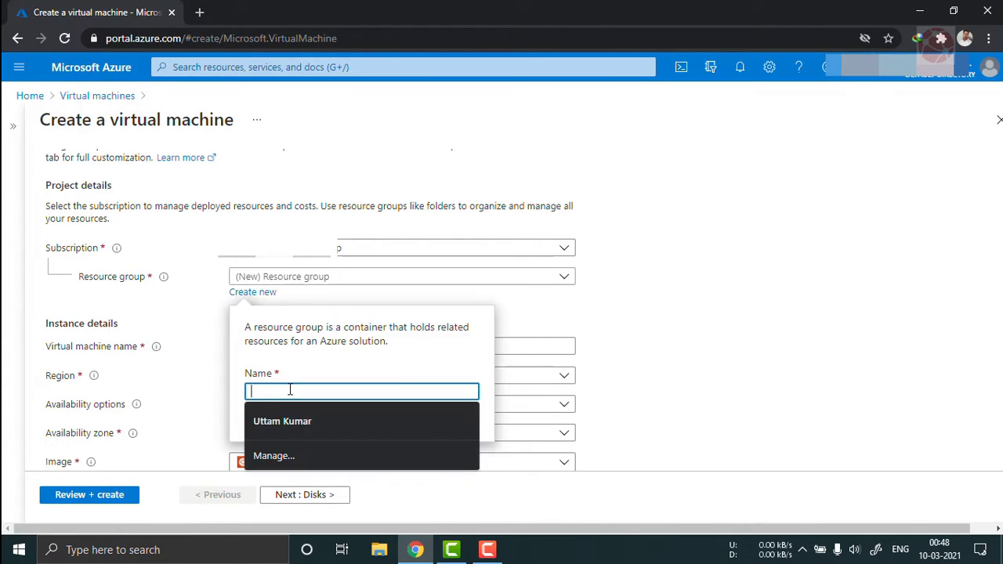
pyautogui.write('myresor')
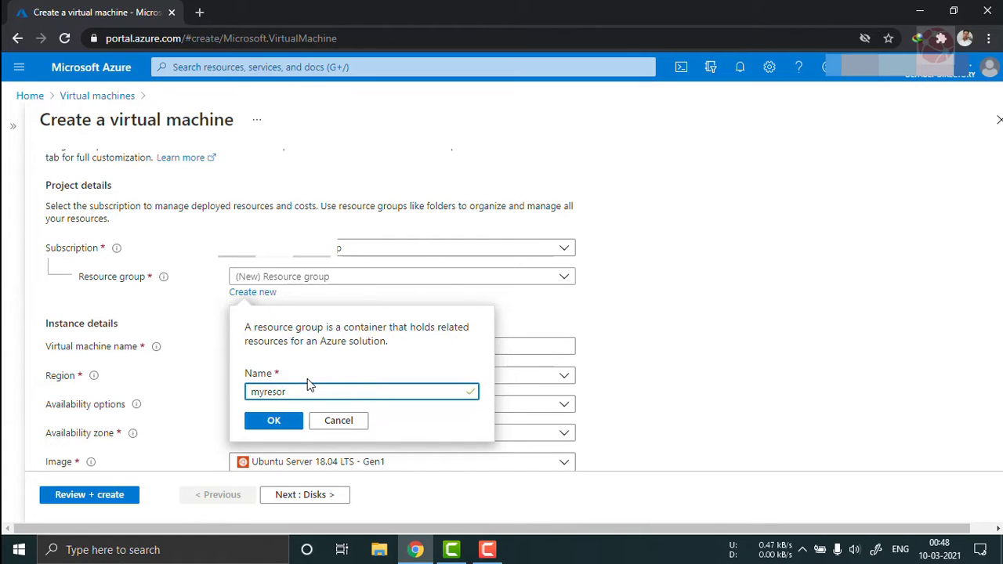
pyautogui.write('ursegroup')
pyautogui.click(274, 421)
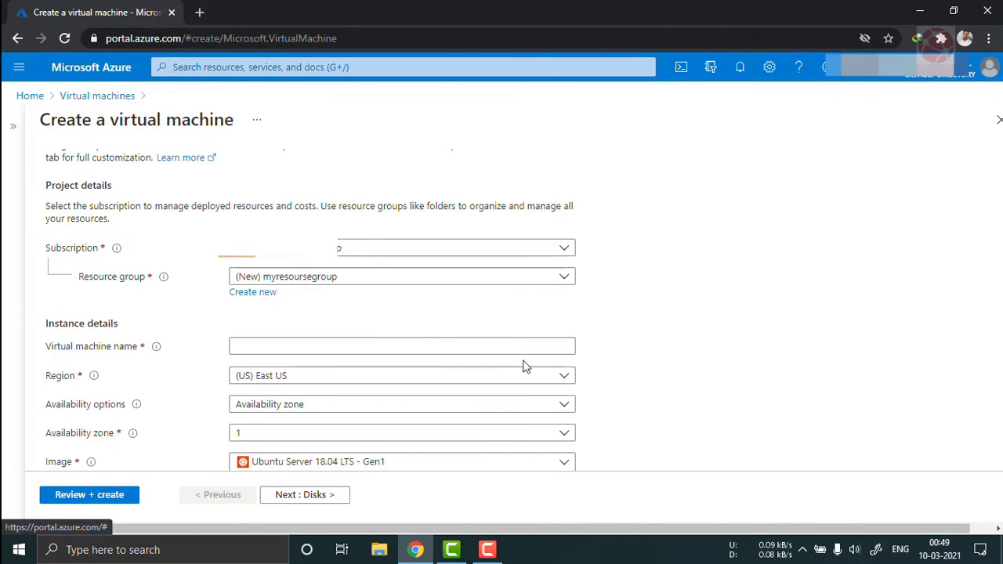
# Name the virtual machine myvirtualmachine in the instance details
pyautogui.moveTo(155, 352)
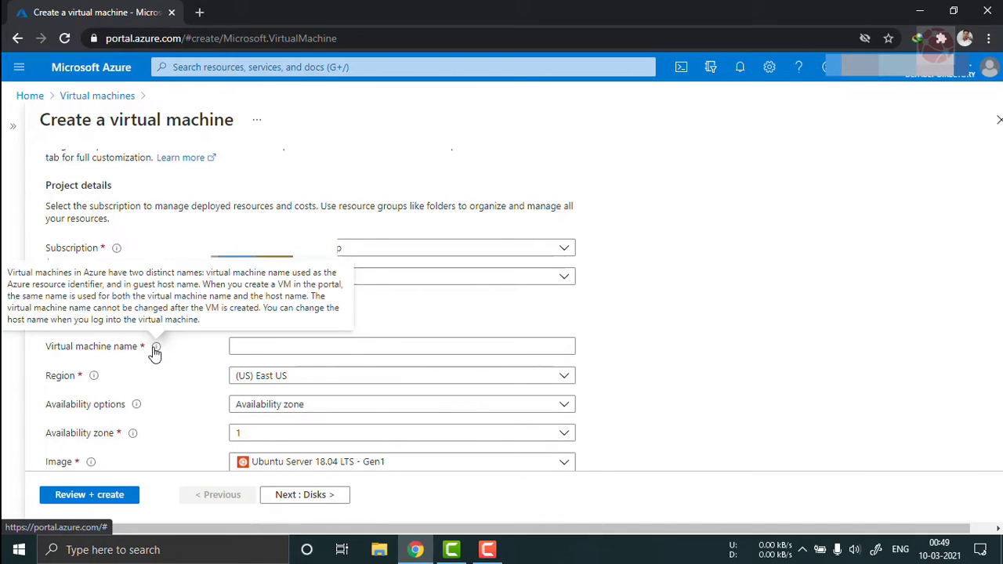
pyautogui.click(260, 345)
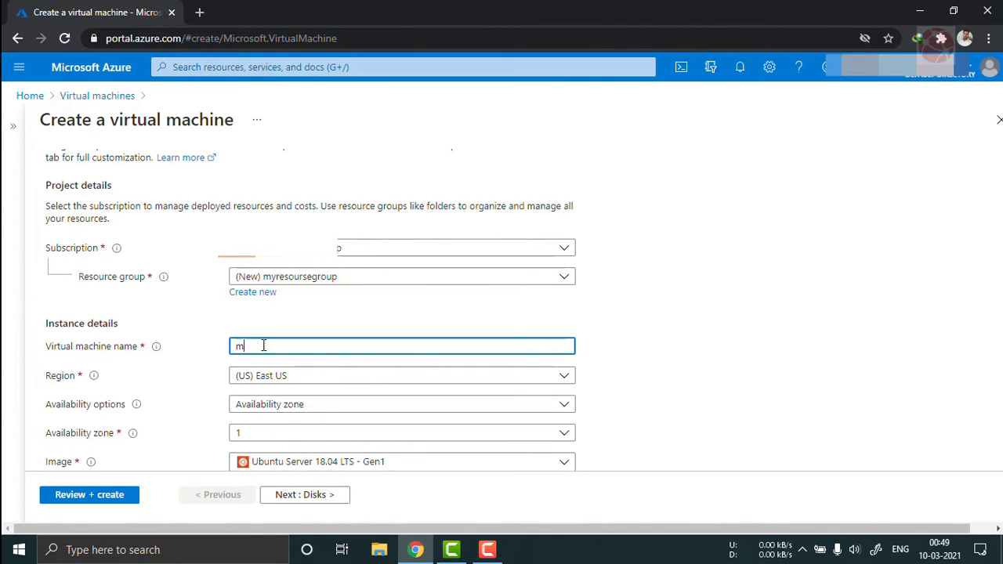
pyautogui.write('irtualmachi')
pyautogui.write('ne')
pyautogui.click(676, 363)
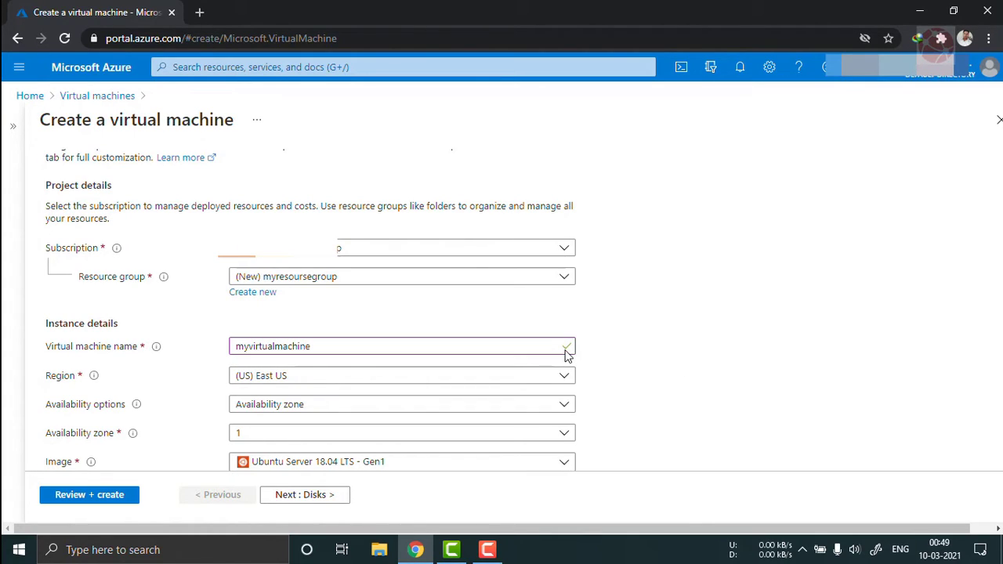
# Filter the regions by "indi" and set the virtual machine's region to (Asia Pacific) Central India
pyautogui.click(287, 377)
pyautogui.write('indi')
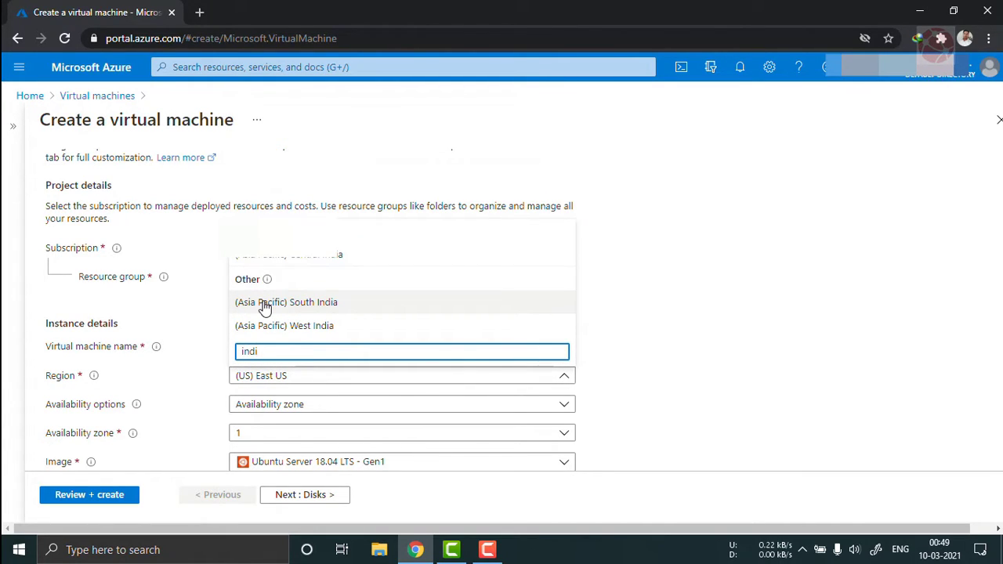
pyautogui.click(325, 264)
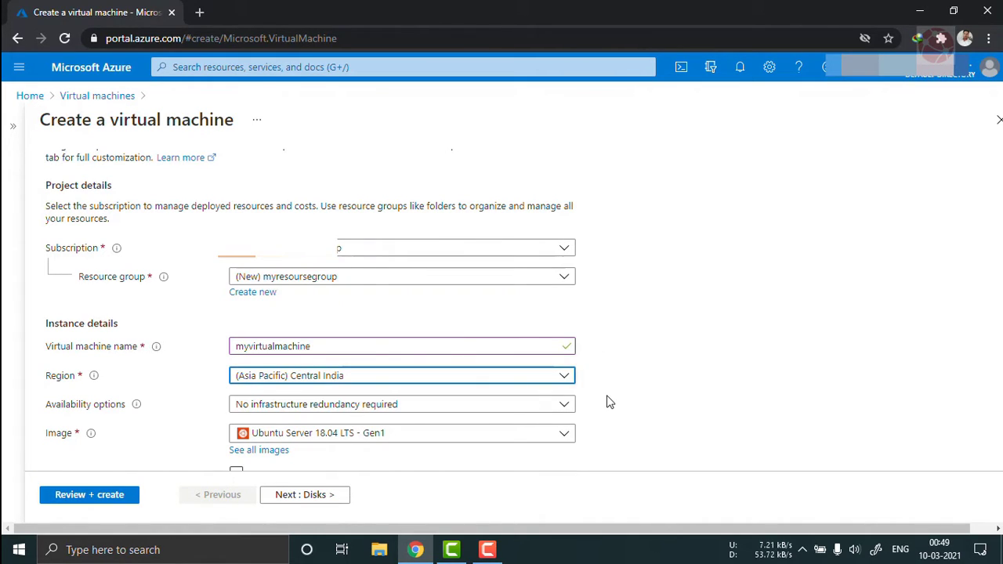
pyautogui.scroll(-2, 609, 402)
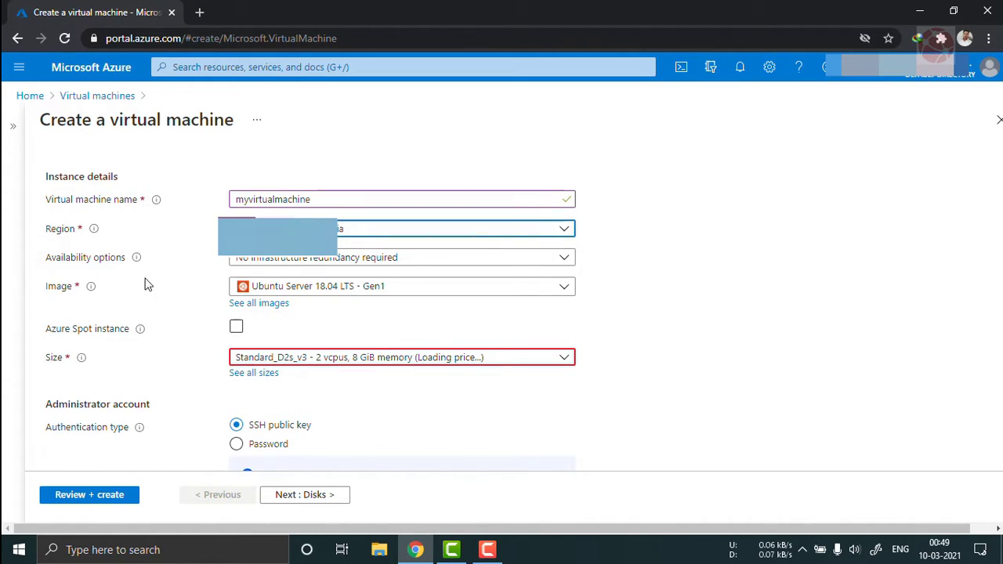
pyautogui.click(565, 259)
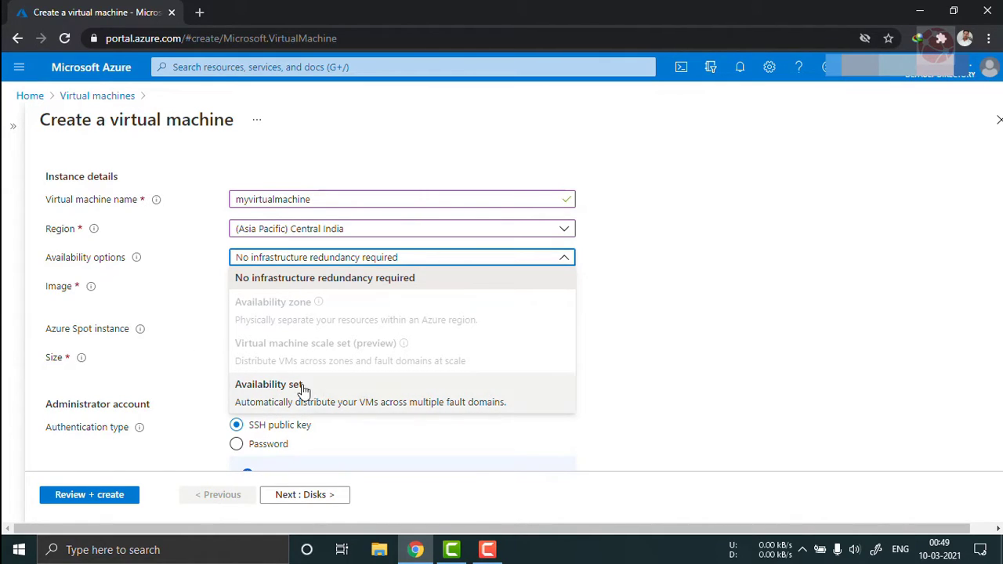
pyautogui.click(282, 400)
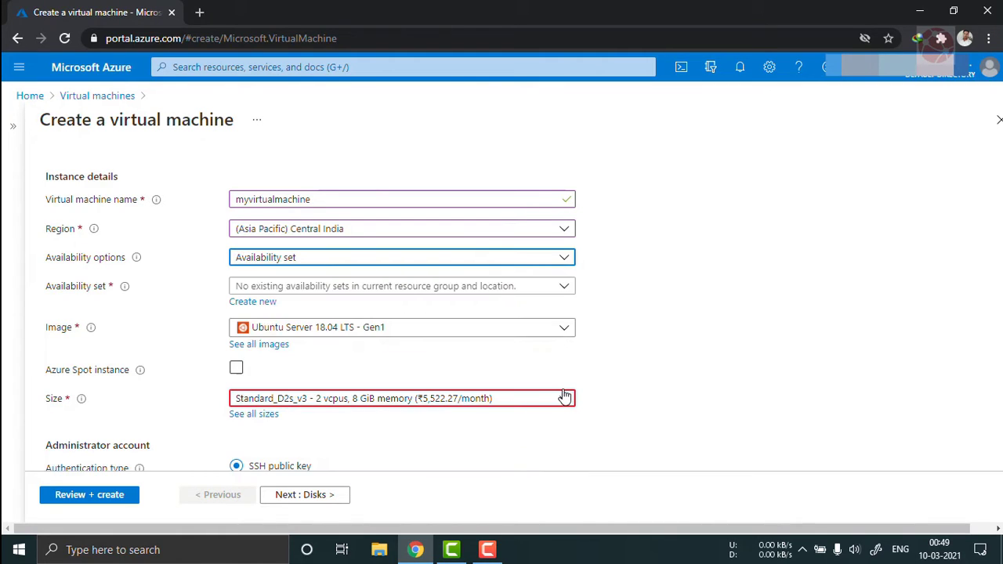
pyautogui.click(565, 292)
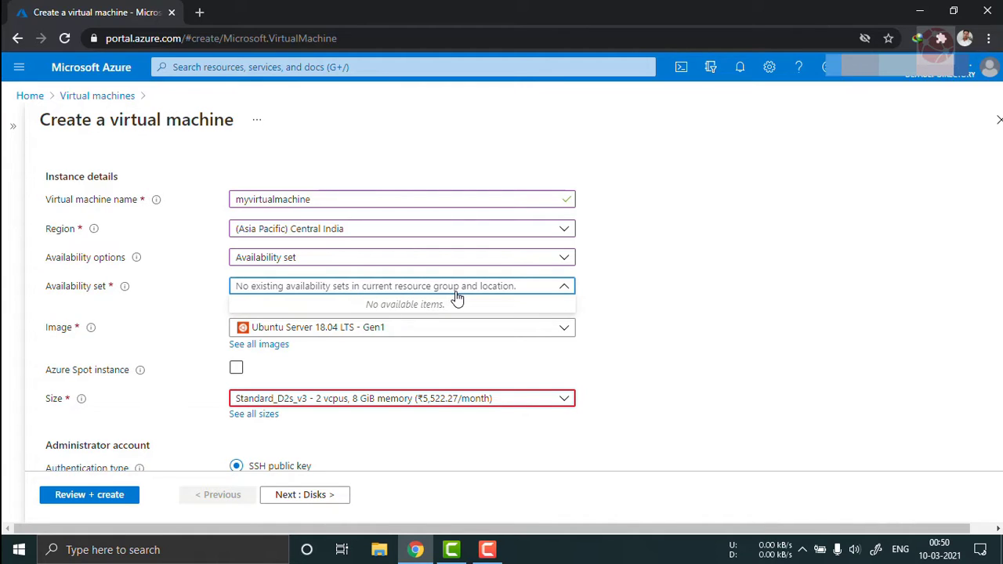
pyautogui.click(564, 258)
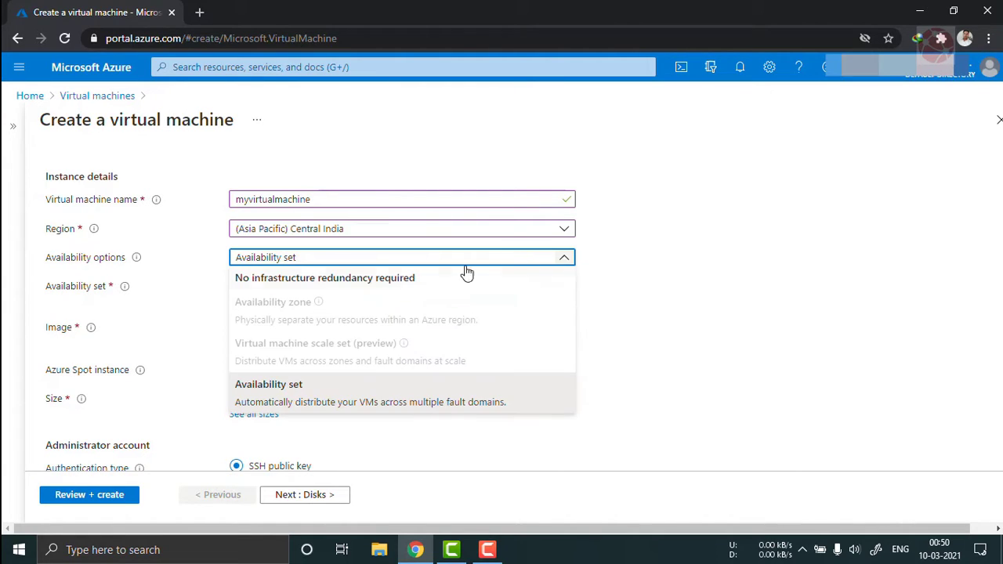
pyautogui.click(282, 279)
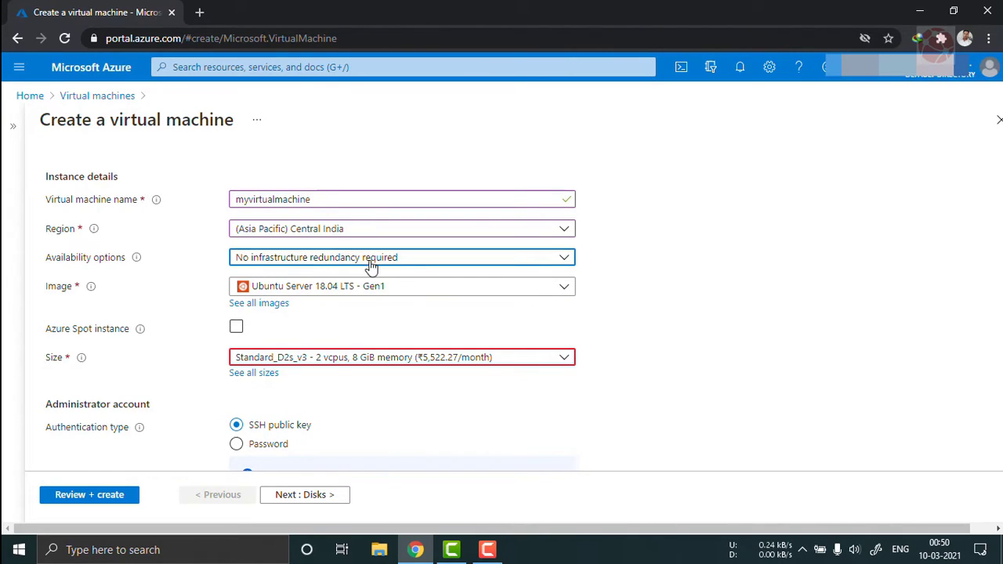
pyautogui.click(566, 259)
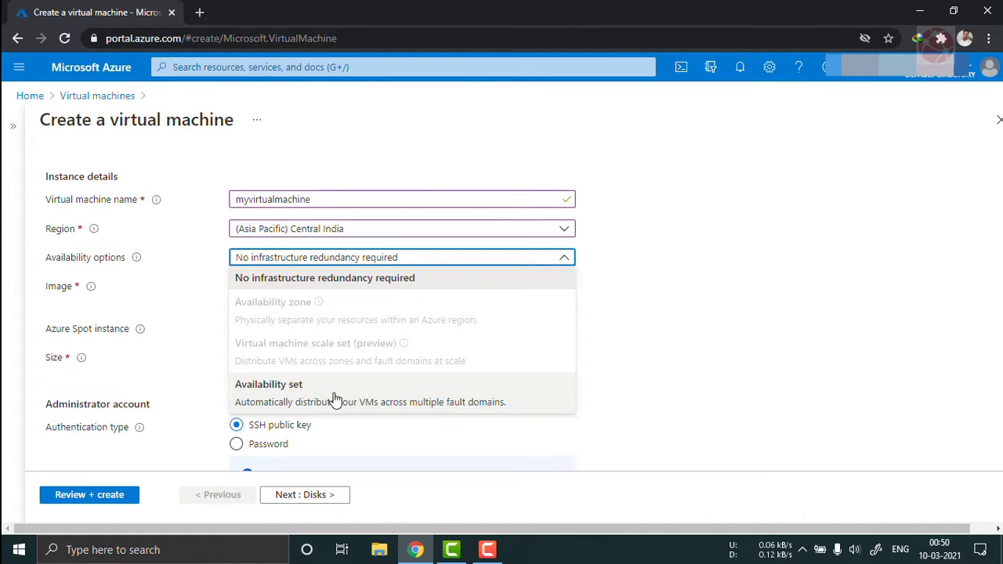
pyautogui.click(655, 306)
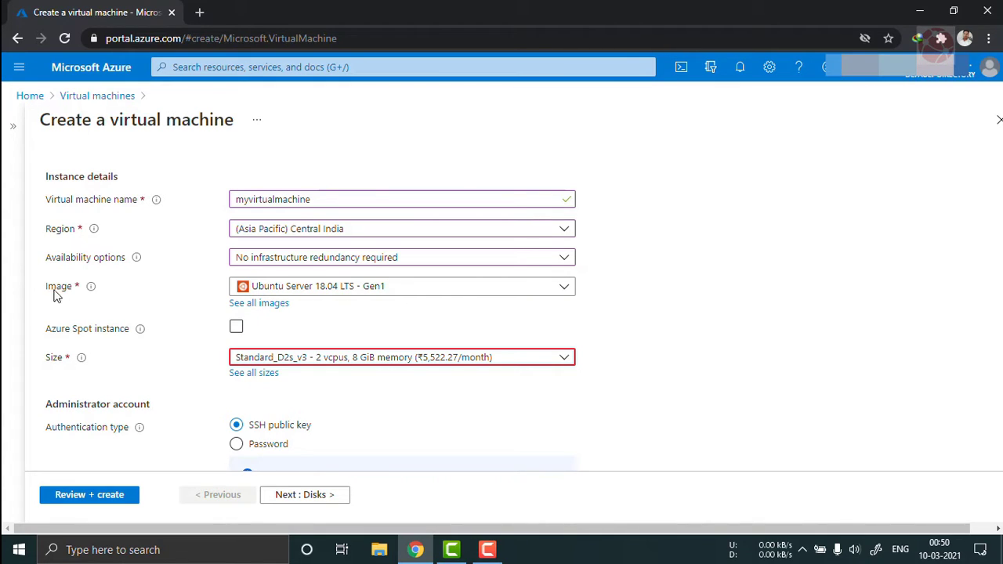
# Set the image to Windows Server 2019 Datacenter - Gen1 and the size to Standard_DS1_v2 with 1 vcpu and 3.5 GiB memory
pyautogui.click(564, 287)
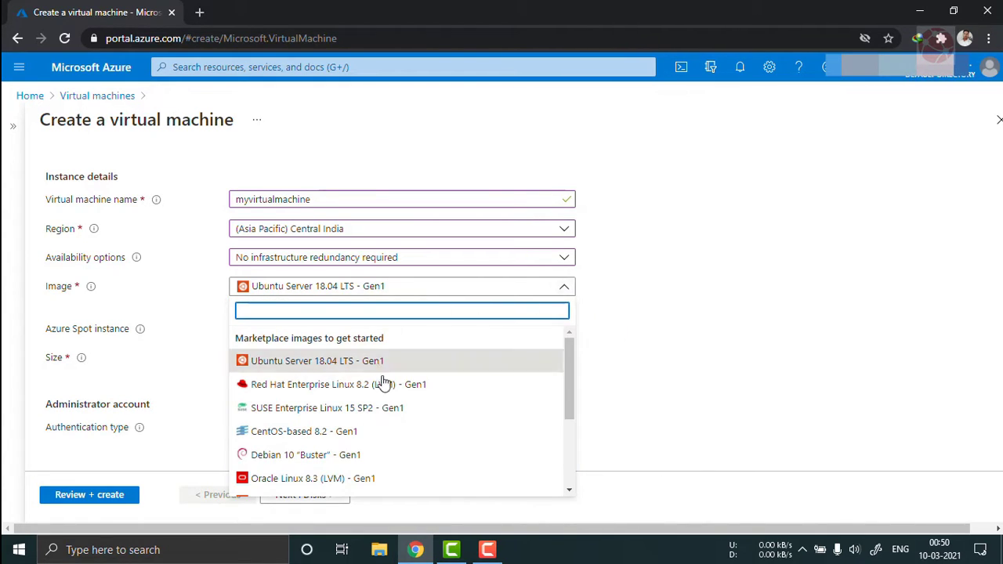
pyautogui.moveTo(571, 359); pyautogui.dragTo(559, 432)
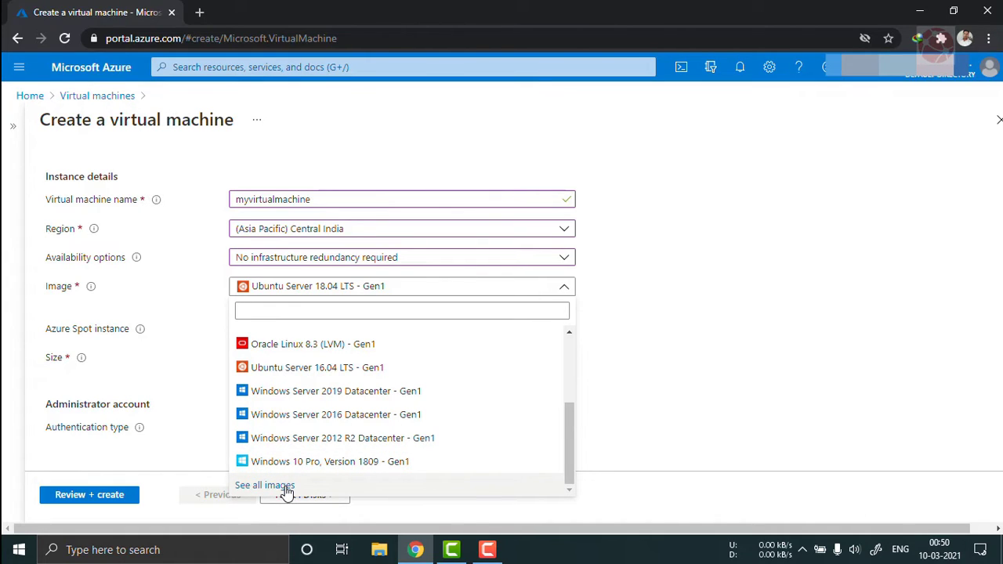
pyautogui.moveTo(569, 415); pyautogui.dragTo(569, 347)
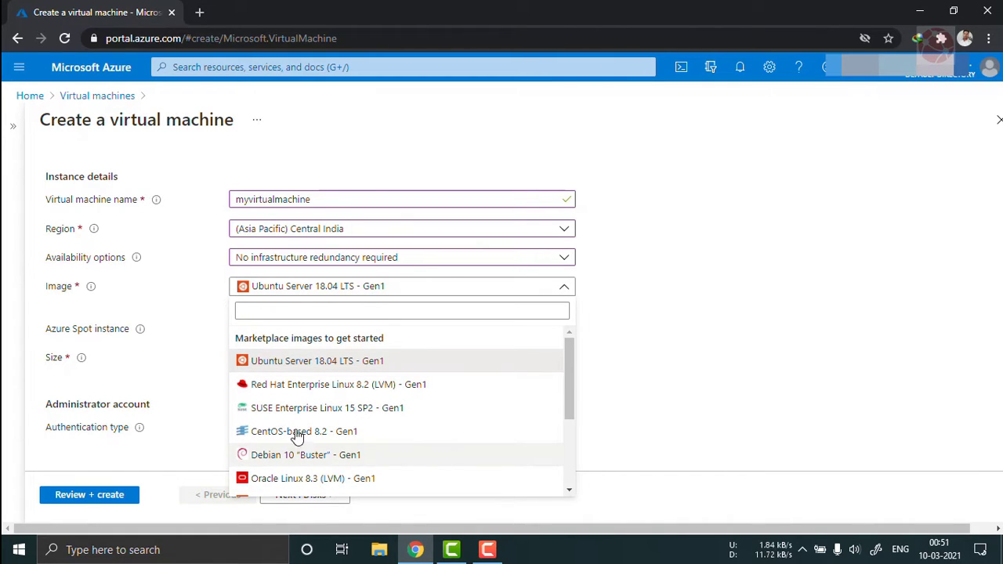
pyautogui.moveTo(569, 352); pyautogui.dragTo(562, 411)
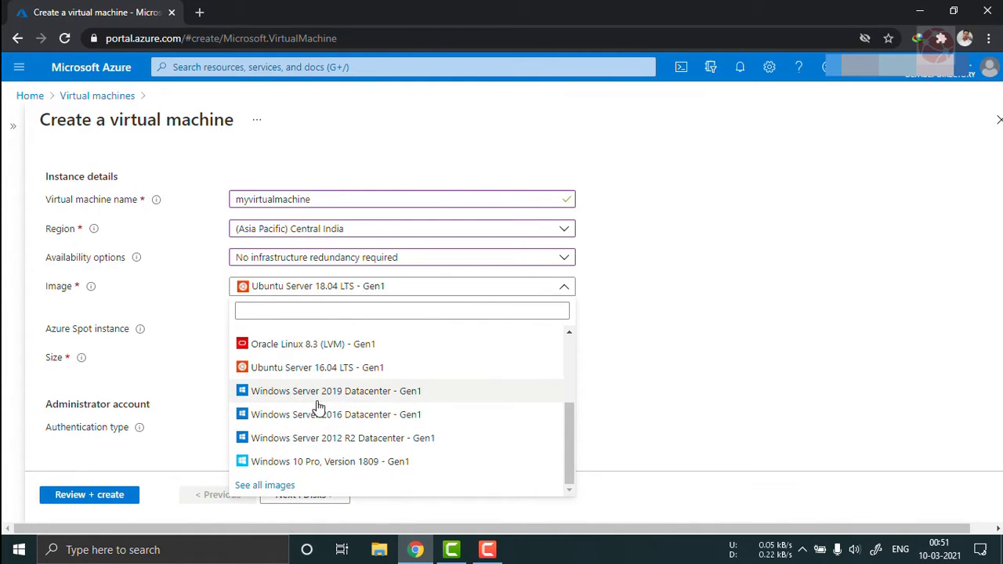
pyautogui.click(363, 398)
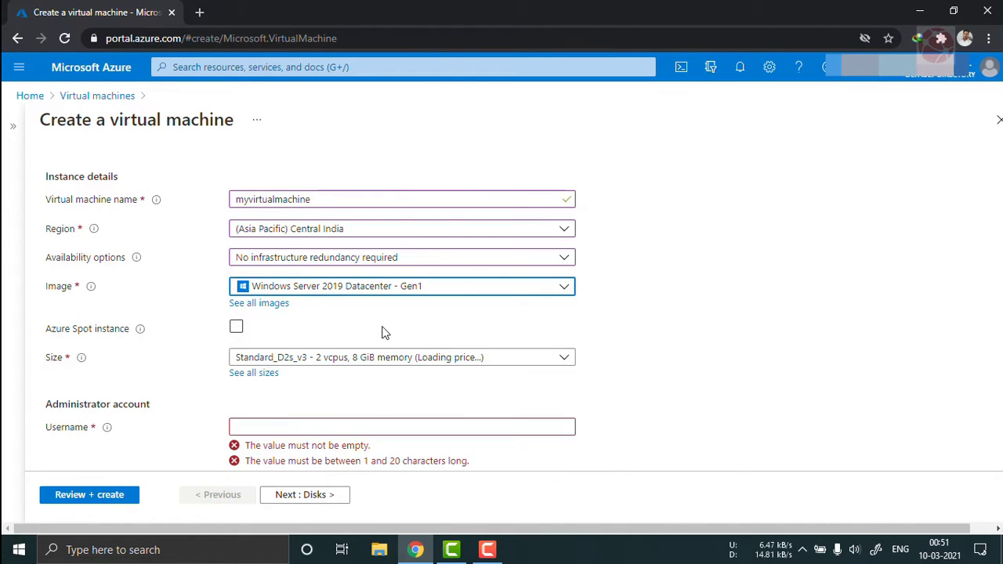
pyautogui.click(502, 358)
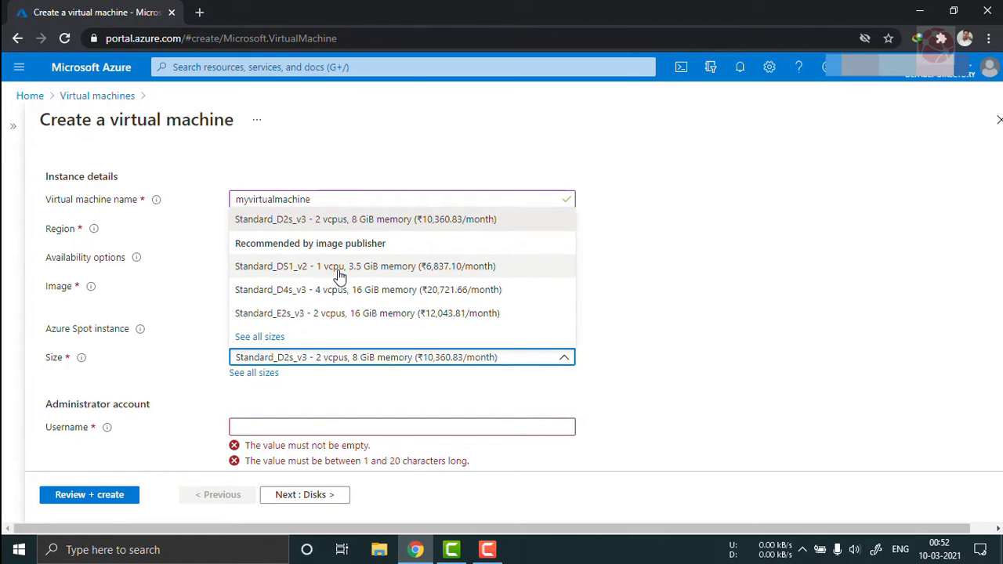
pyautogui.click(456, 271)
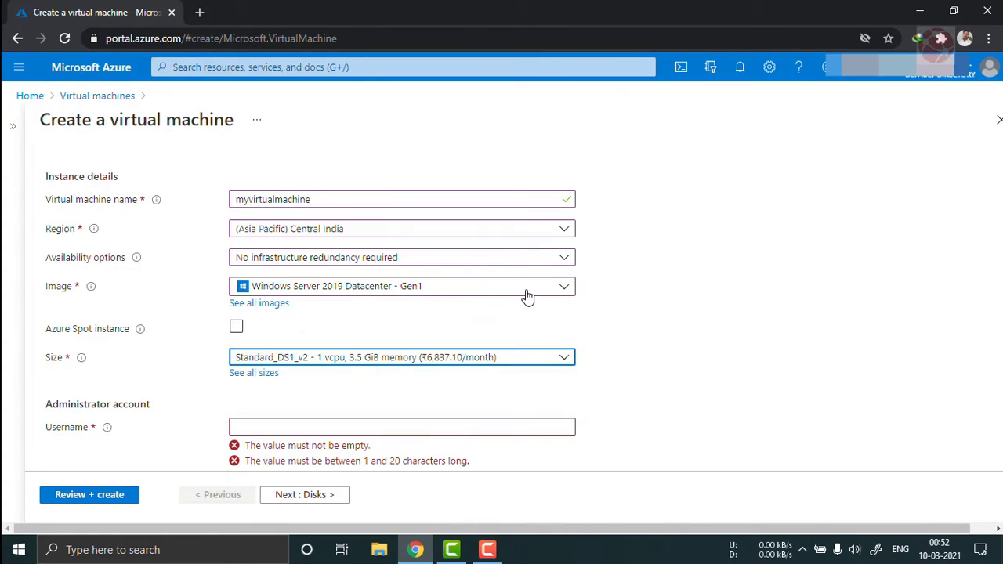
pyautogui.scroll(-2, 624, 322)
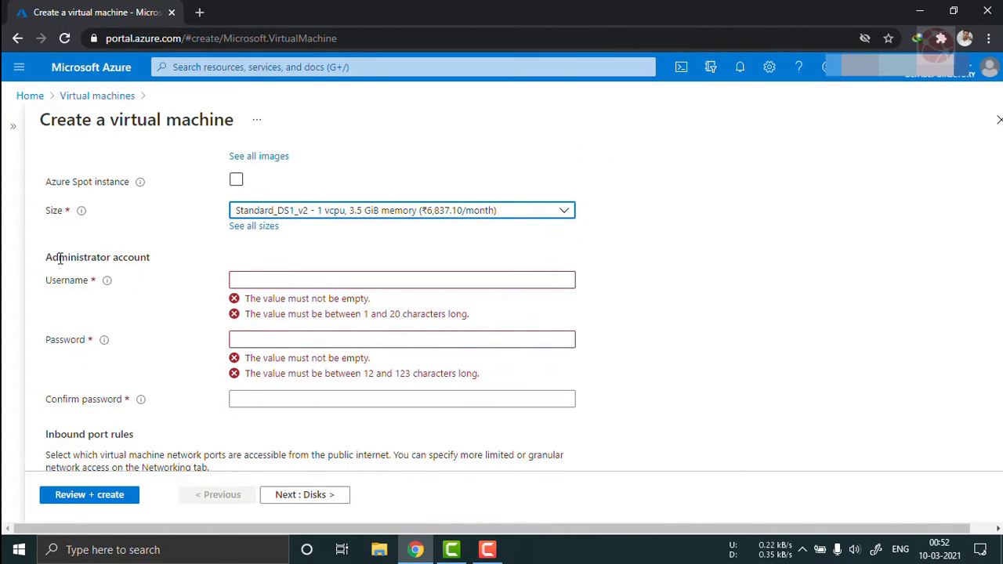
pyautogui.moveTo(46, 259); pyautogui.dragTo(166, 265)
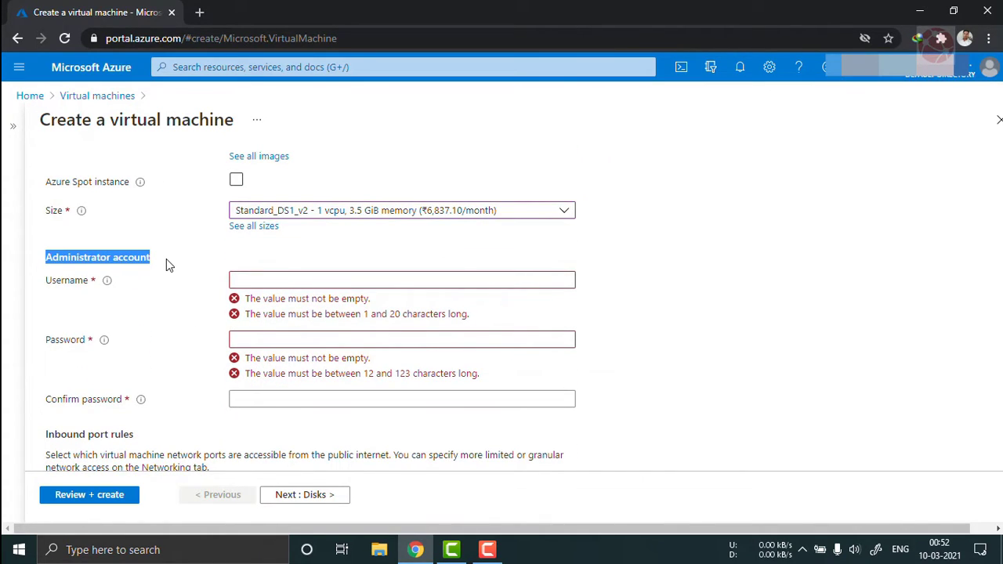
# Fill in the administrator account's username, password and password confirmation
pyautogui.click(266, 279)
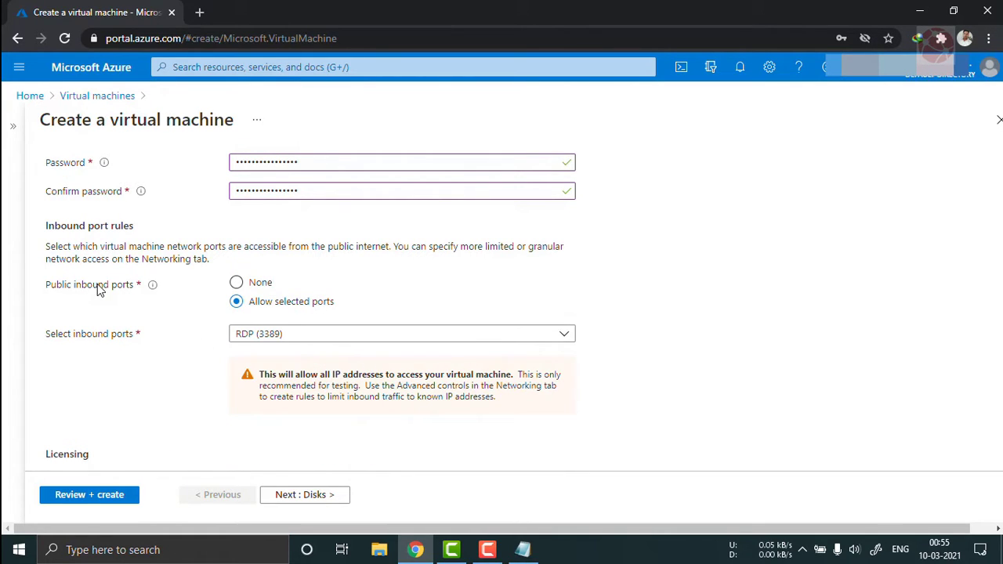
pyautogui.scroll(2, 97, 290)
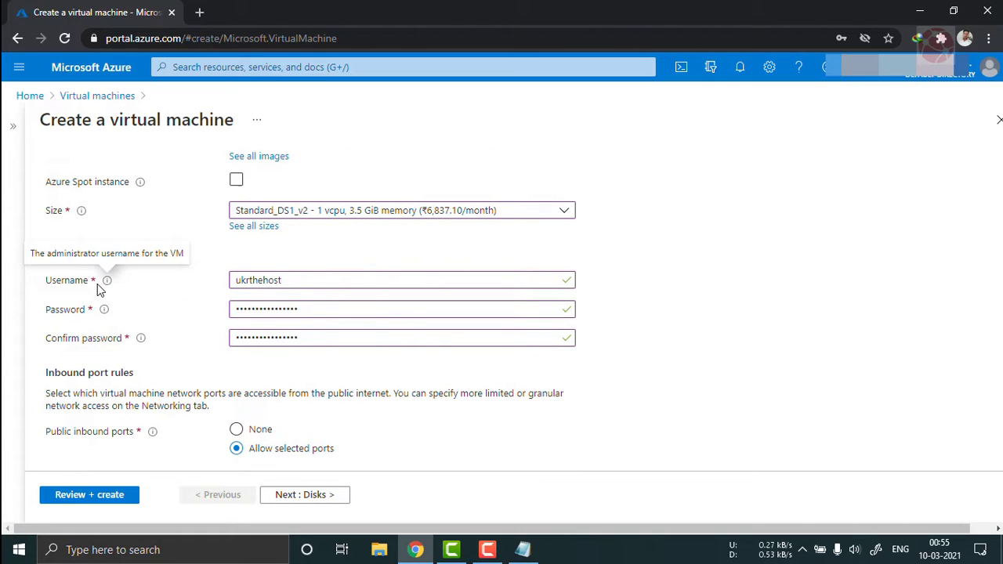
pyautogui.scroll(-2, 592, 369)
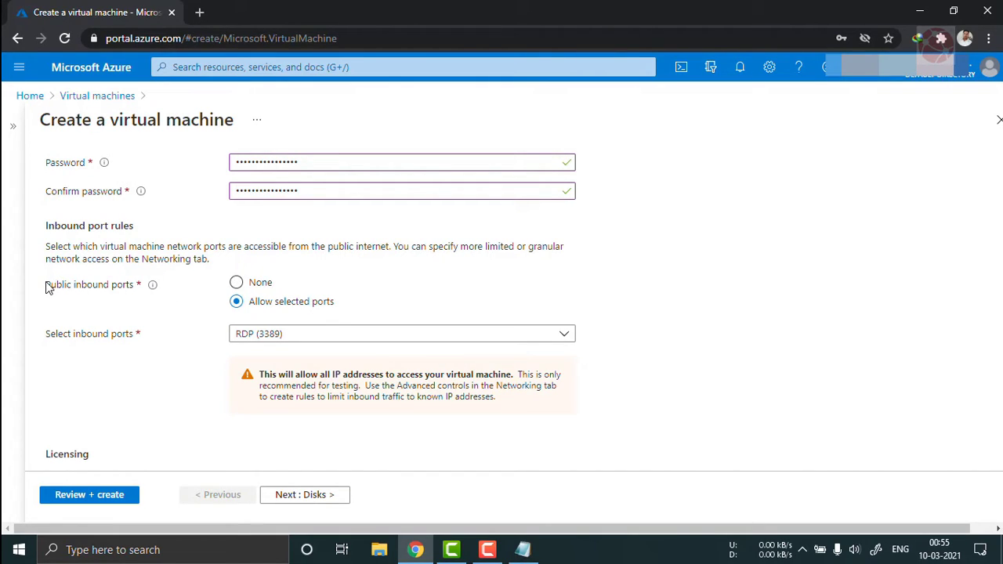
# Allow selected public inbound ports and enable HTTPS (443) in addition to RDP (3389)
pyautogui.moveTo(45, 289)
pyautogui.mouseDown()
pyautogui.moveTo(146, 291)
pyautogui.moveTo(76, 300)
pyautogui.moveTo(150, 290)
pyautogui.moveTo(48, 291)
pyautogui.mouseUp()
pyautogui.moveTo(137, 285); pyautogui.dragTo(45, 304)
pyautogui.click(237, 284)
pyautogui.click(236, 302)
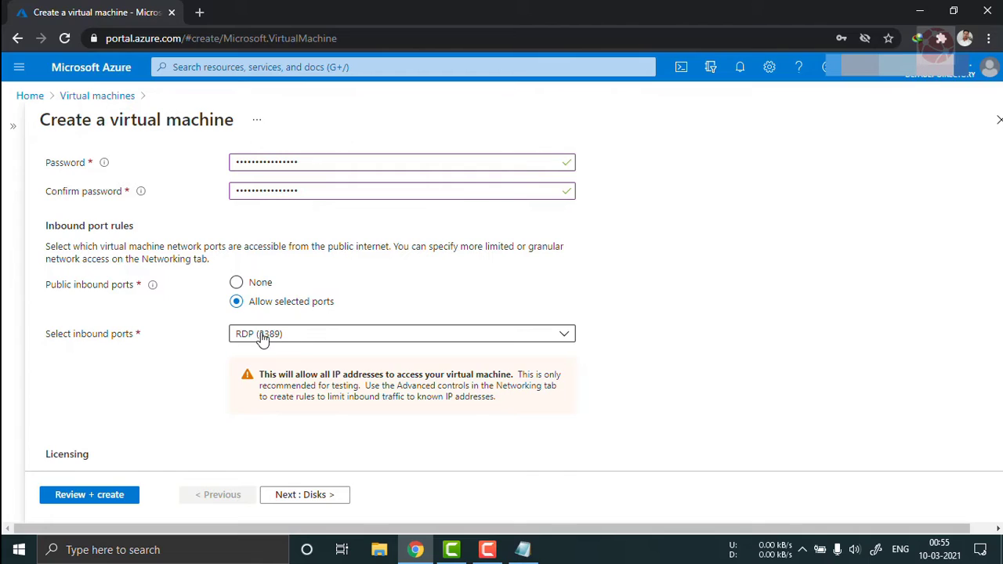
pyautogui.click(563, 335)
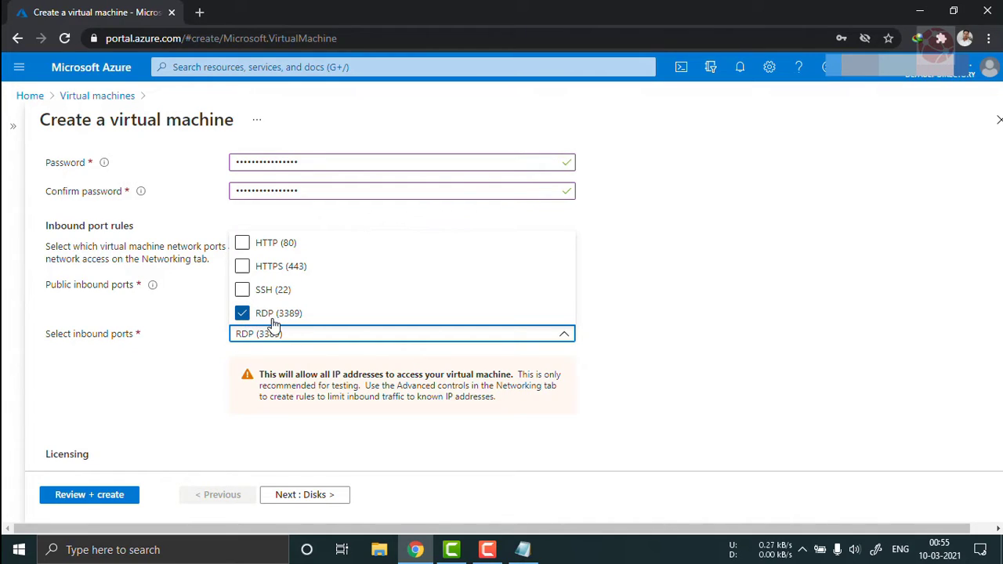
pyautogui.click(243, 268)
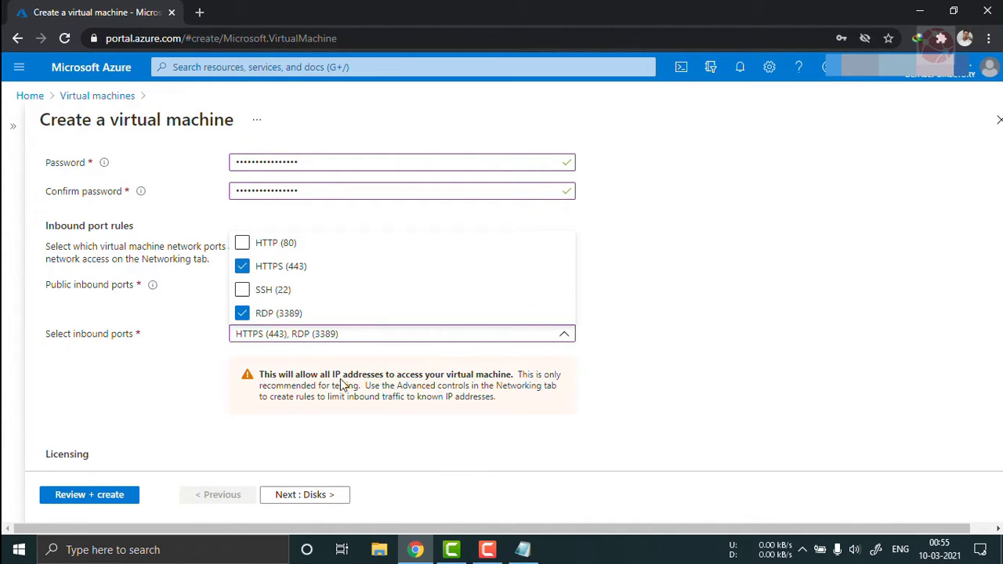
pyautogui.click(463, 418)
pyautogui.scroll(-2, 450, 423)
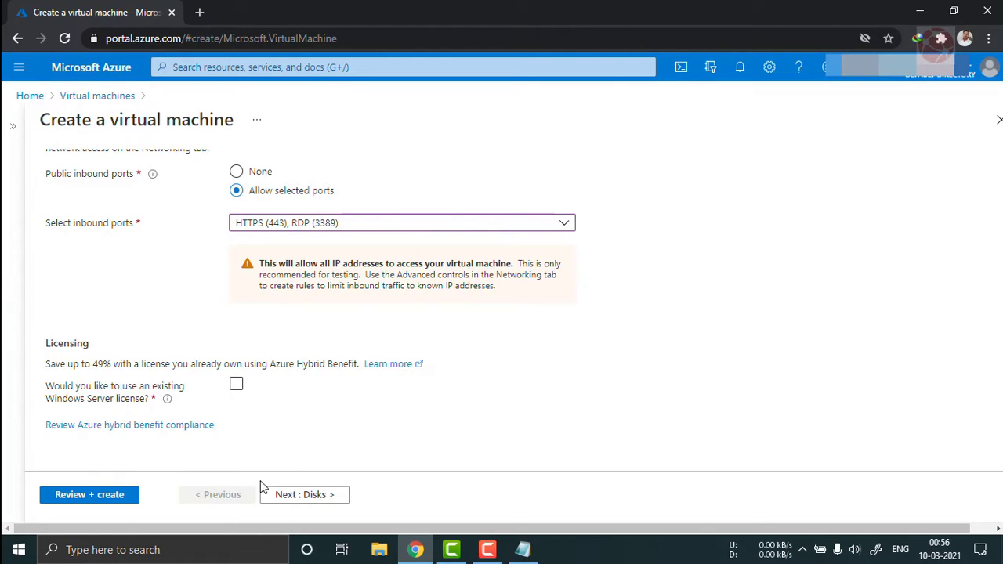
# Proceed to the disk options and choose Premium SSD as the OS disk type with default encryption at-rest using a platform-managed key
pyautogui.click(301, 495)
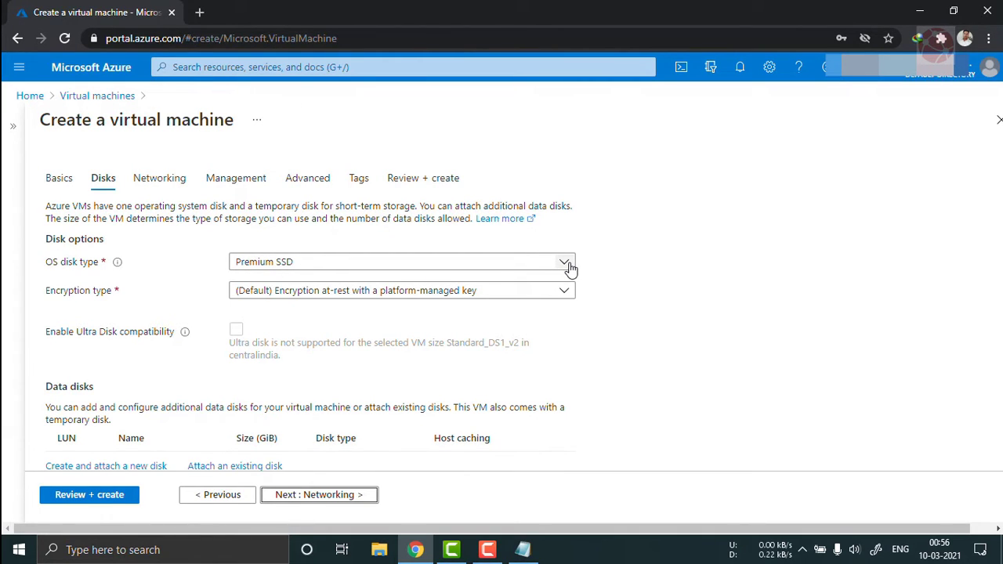
pyautogui.click(565, 266)
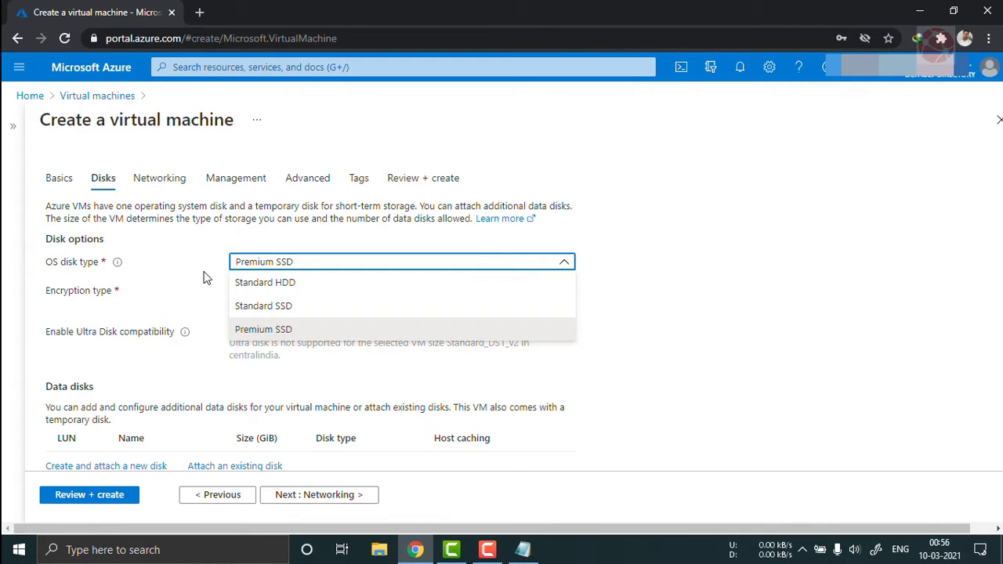
pyautogui.click(271, 334)
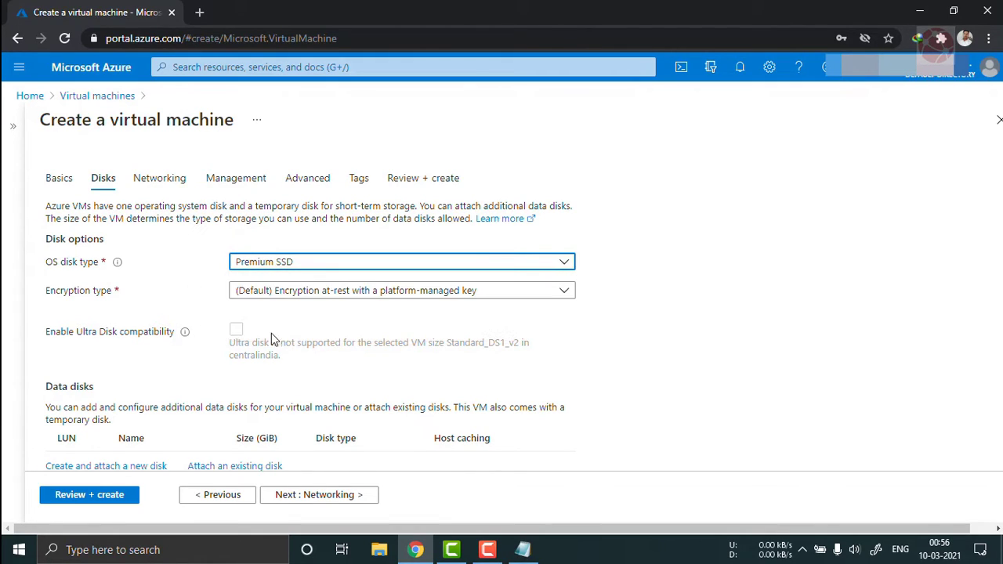
pyautogui.click(566, 293)
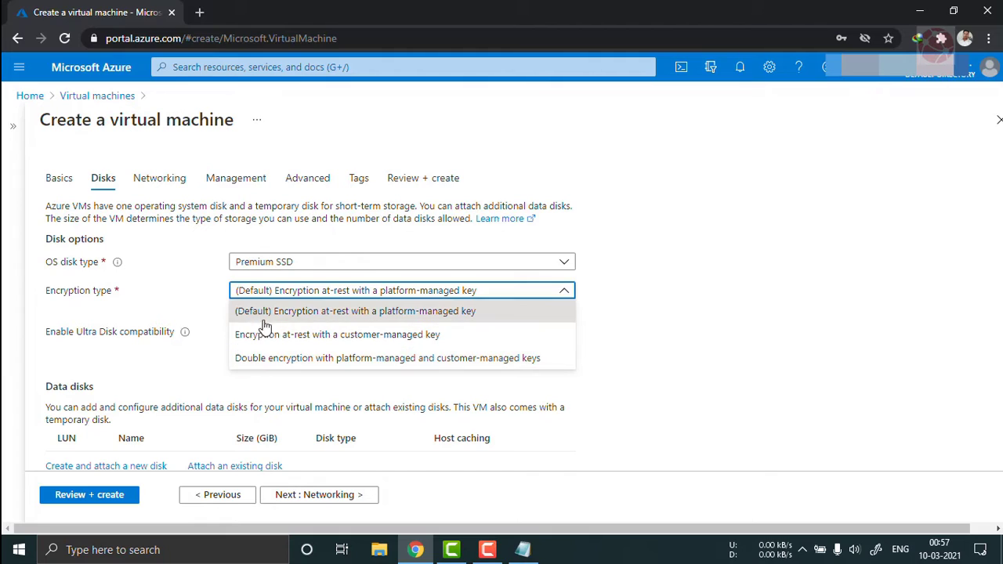
pyautogui.click(342, 317)
pyautogui.scroll(-1, 115, 372)
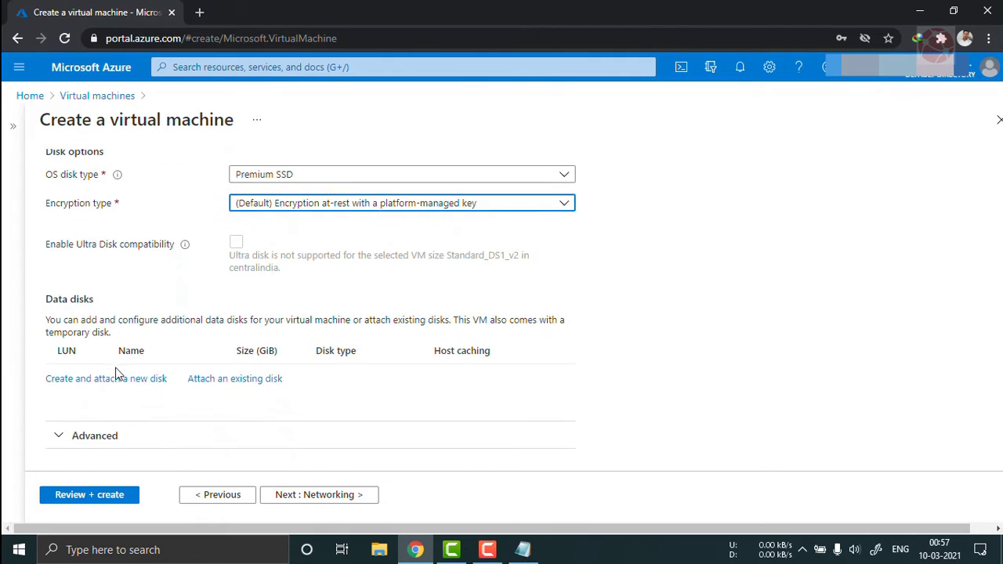
# Proceed to the networking settings and select (new) myresoursegroup-vnet as the virtual network
pyautogui.click(317, 497)
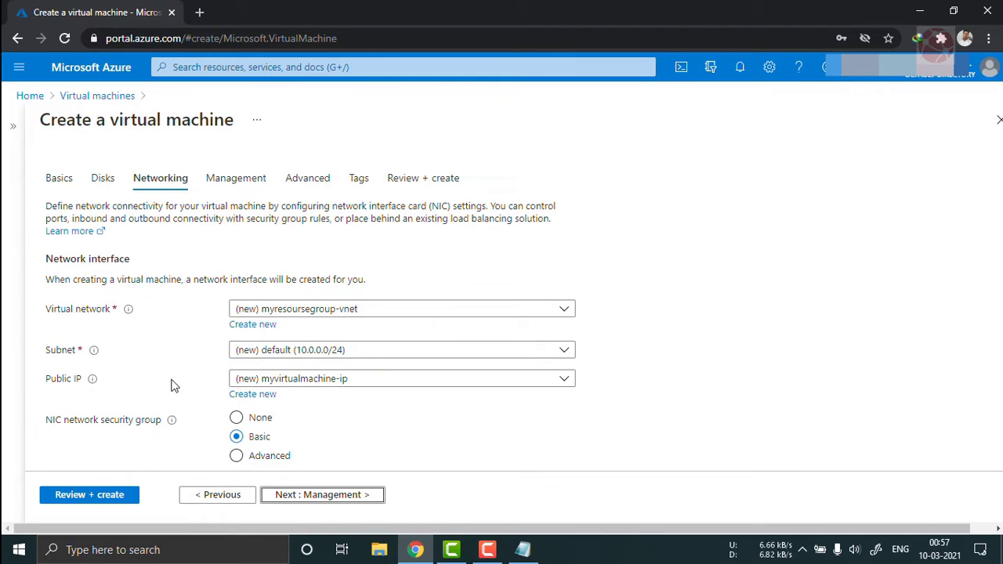
pyautogui.scroll(-1, 174, 386)
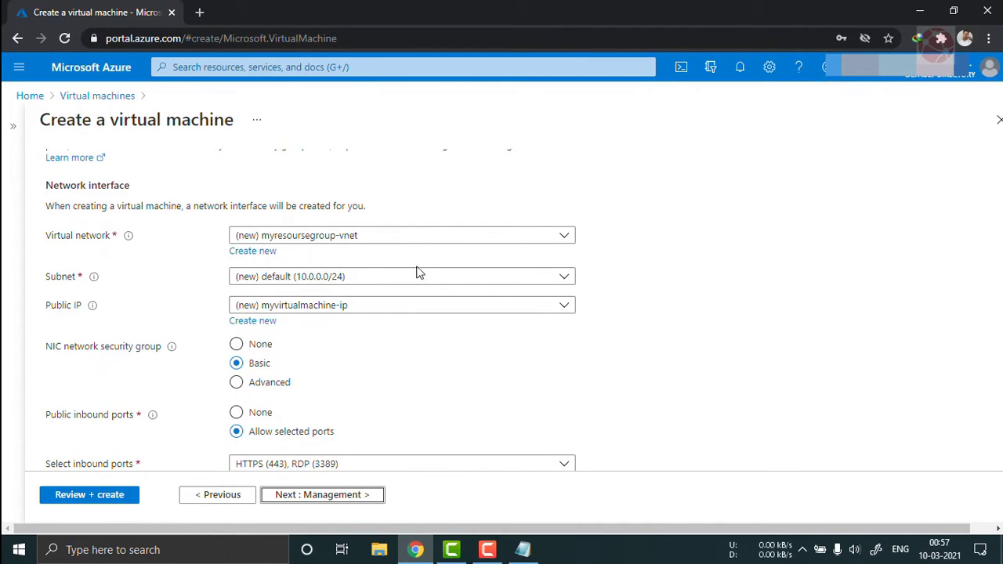
pyautogui.click(563, 236)
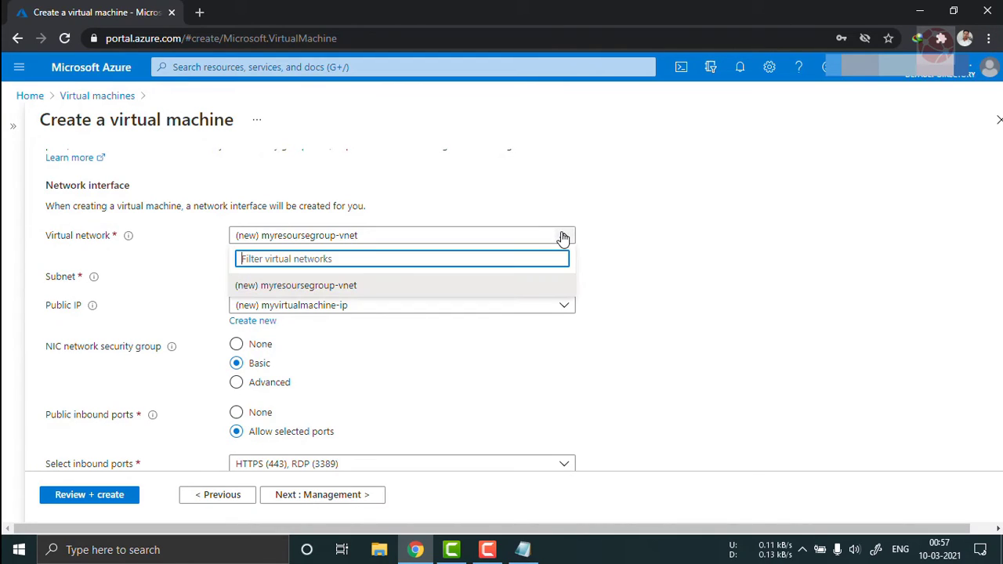
pyautogui.click(318, 287)
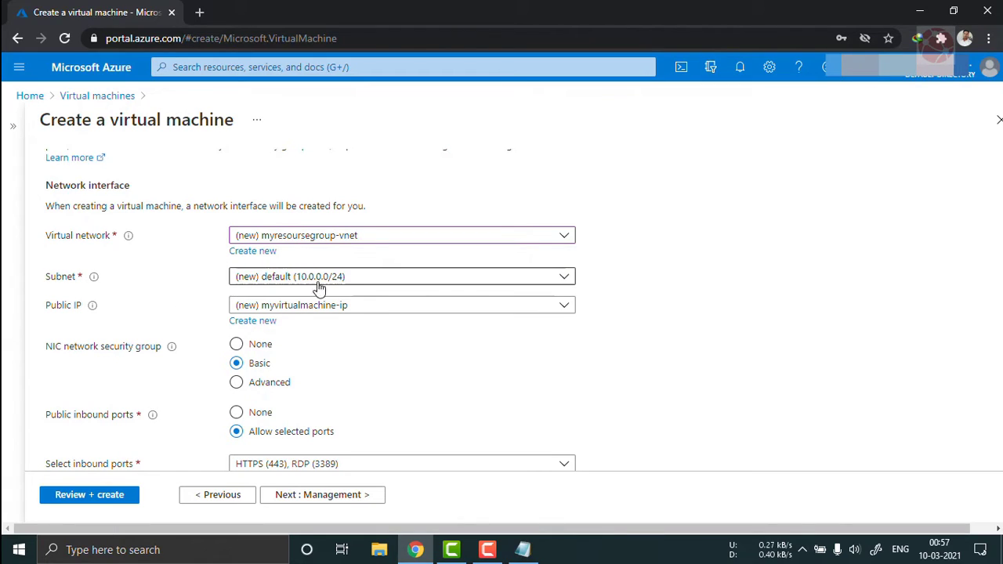
# Examine the available subnet and public IP choices, along with the security group, inbound port and load balancing settings
pyautogui.click(564, 281)
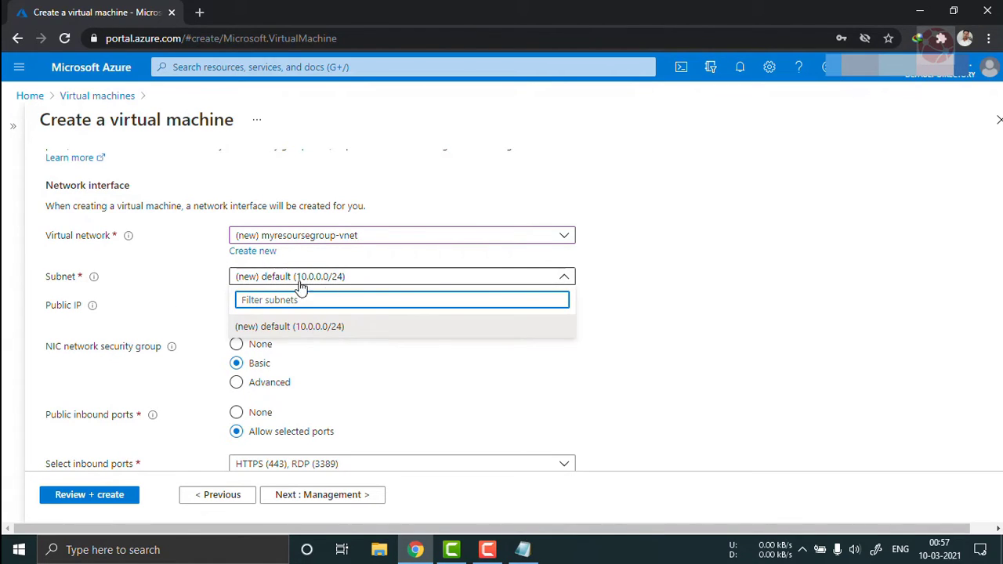
pyautogui.click(174, 287)
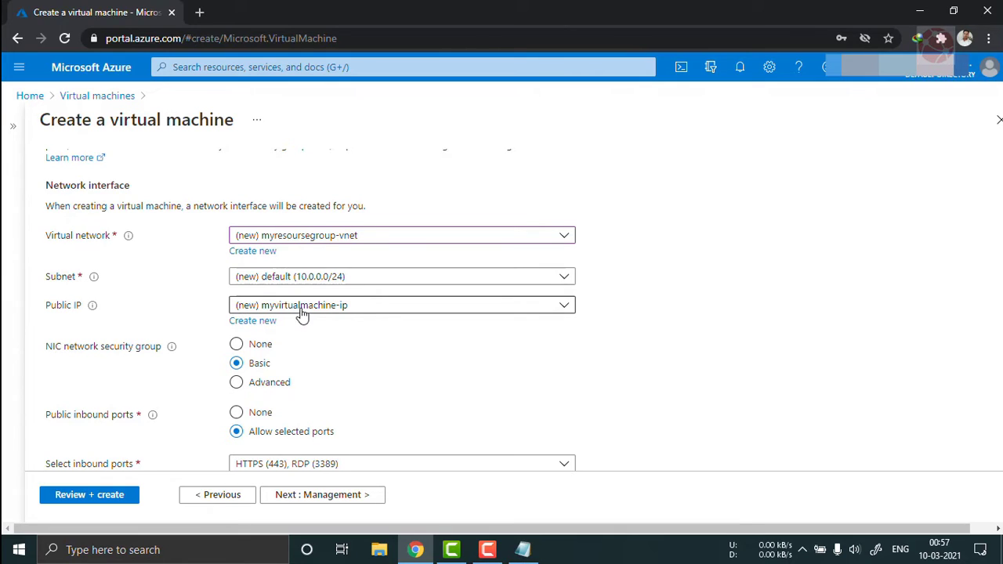
pyautogui.scroll(-1, 325, 314)
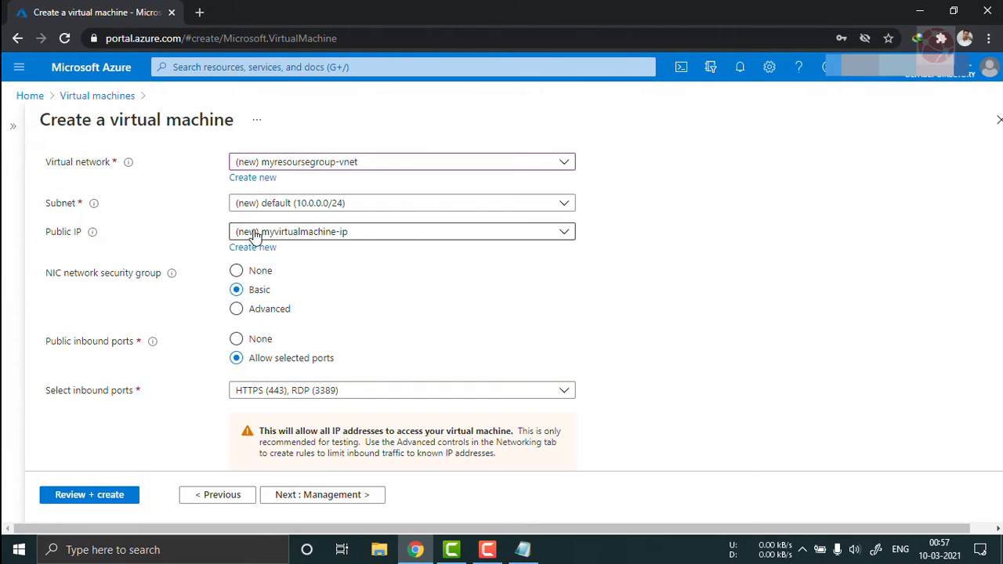
pyautogui.click(564, 232)
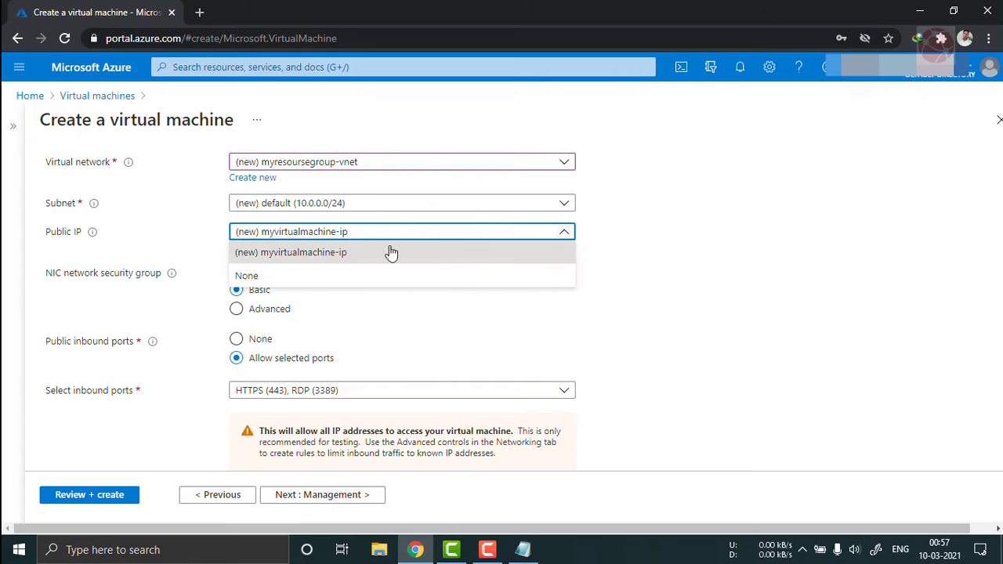
pyautogui.click(640, 253)
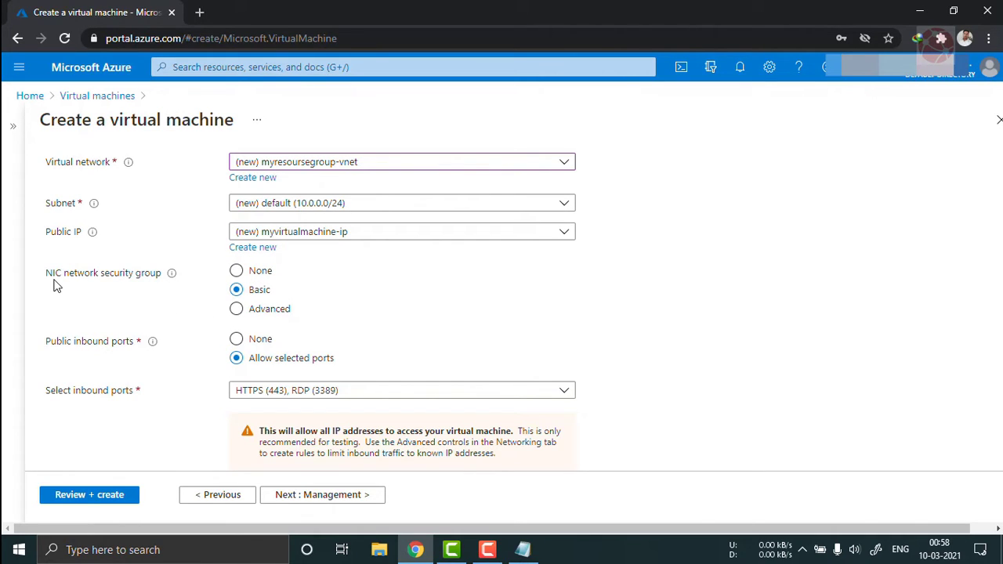
pyautogui.scroll(-2, 186, 419)
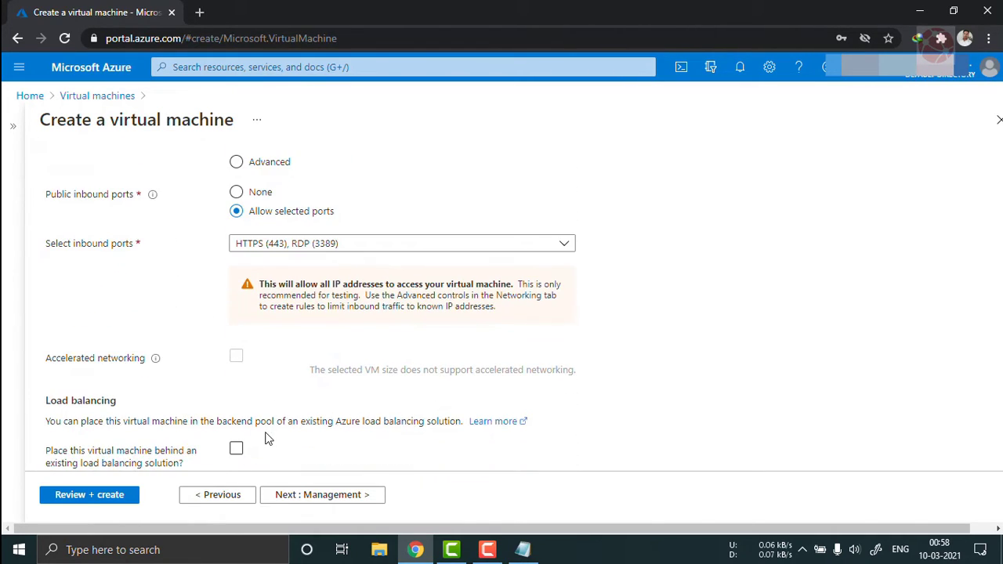
pyautogui.scroll(-1, 265, 439)
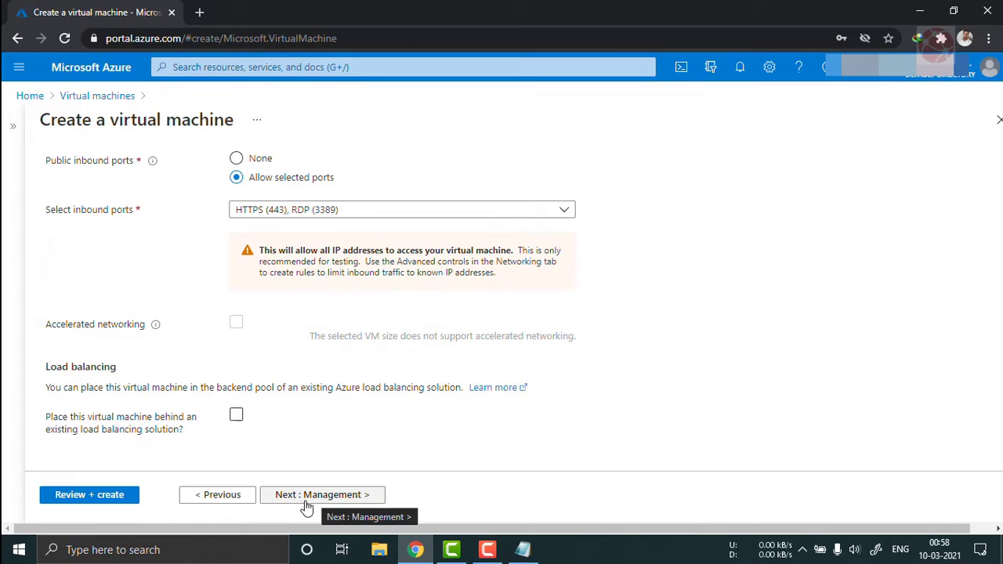
# Proceed to the management settings and examine the monitoring, identity, auto-shutdown, backup, site recovery and guest OS update options
pyautogui.click(335, 496)
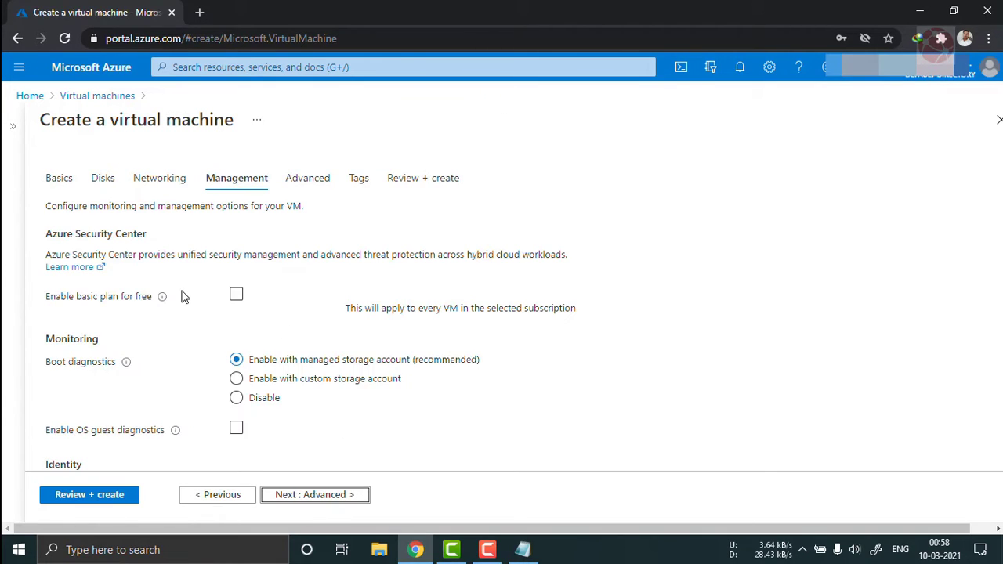
pyautogui.scroll(-5, 175, 329)
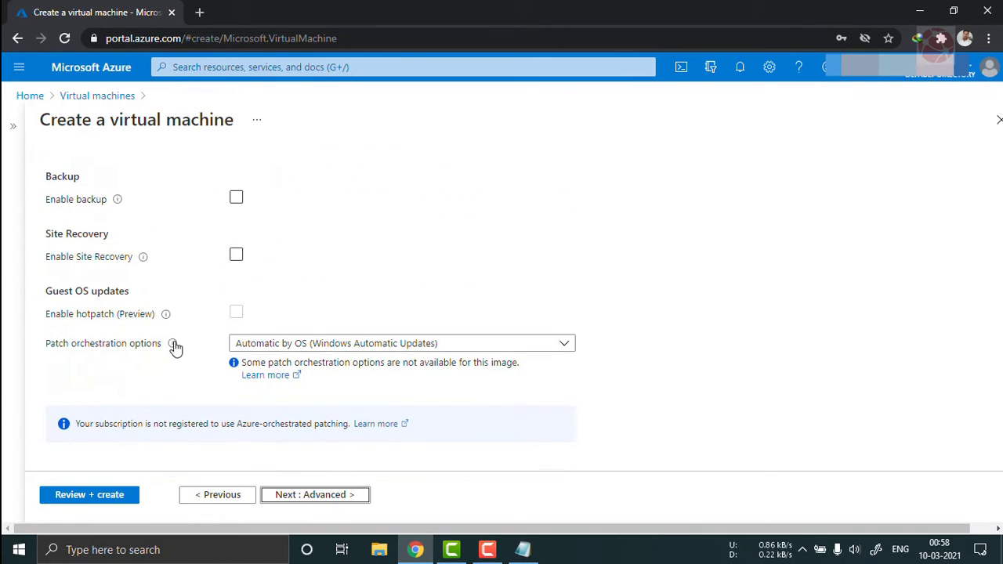
pyautogui.scroll(4, 174, 346)
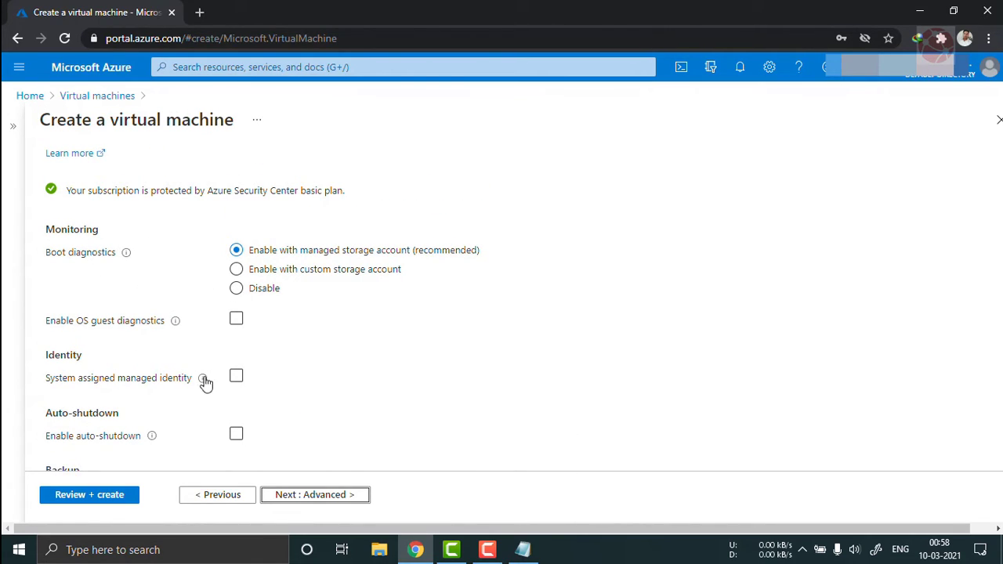
pyautogui.scroll(-2, 179, 421)
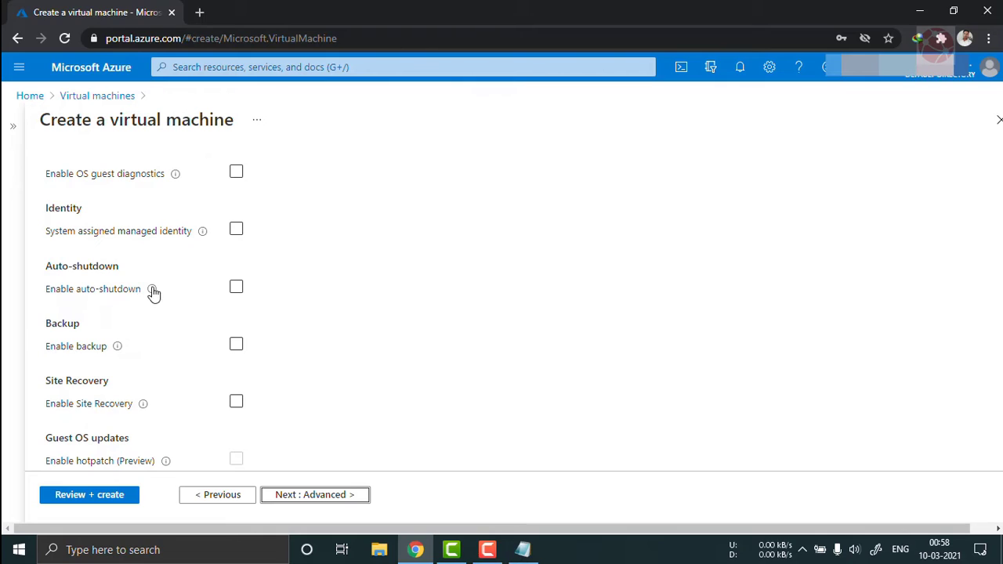
pyautogui.scroll(-2, 55, 264)
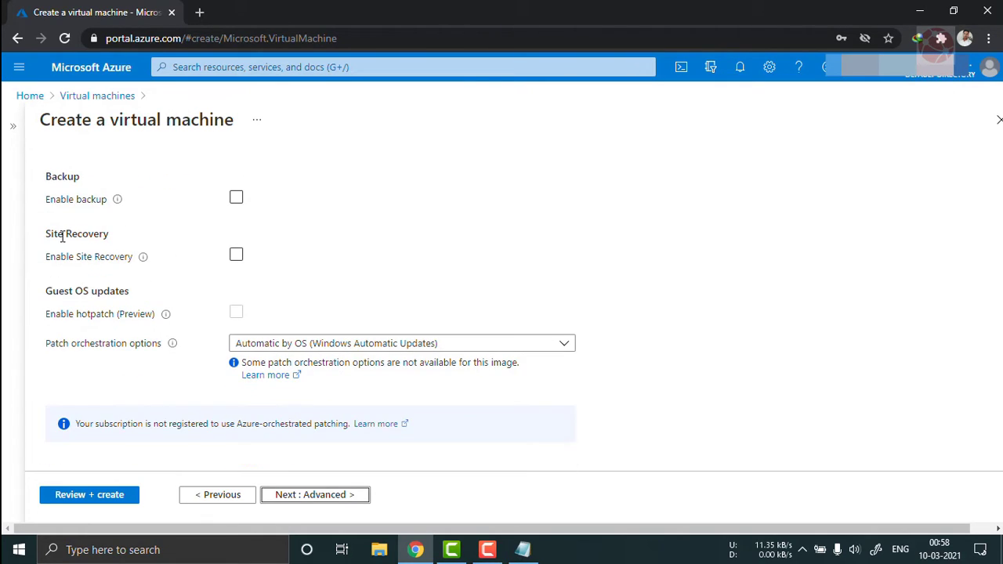
# Proceed to the advanced settings and examine the VM generation choice between Gen 1 and Gen 2
pyautogui.click(314, 494)
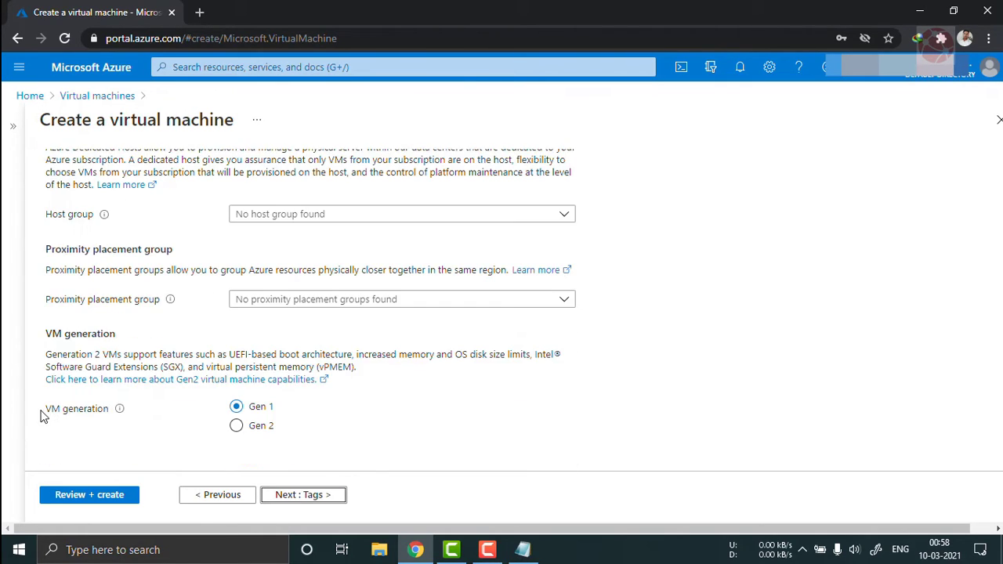
pyautogui.moveTo(109, 408); pyautogui.dragTo(34, 417)
pyautogui.click(35, 412)
pyautogui.moveTo(109, 408); pyautogui.dragTo(45, 417)
pyautogui.moveTo(246, 406); pyautogui.dragTo(272, 410)
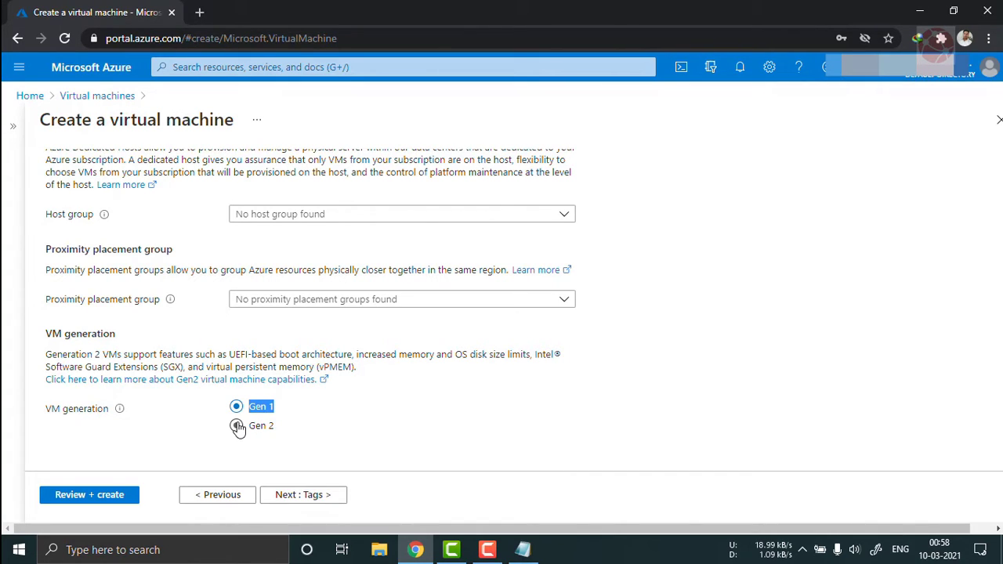
# Continue past the tags without adding any, validate the virtual machine configuration and review its summary from basics through management
pyautogui.click(342, 497)
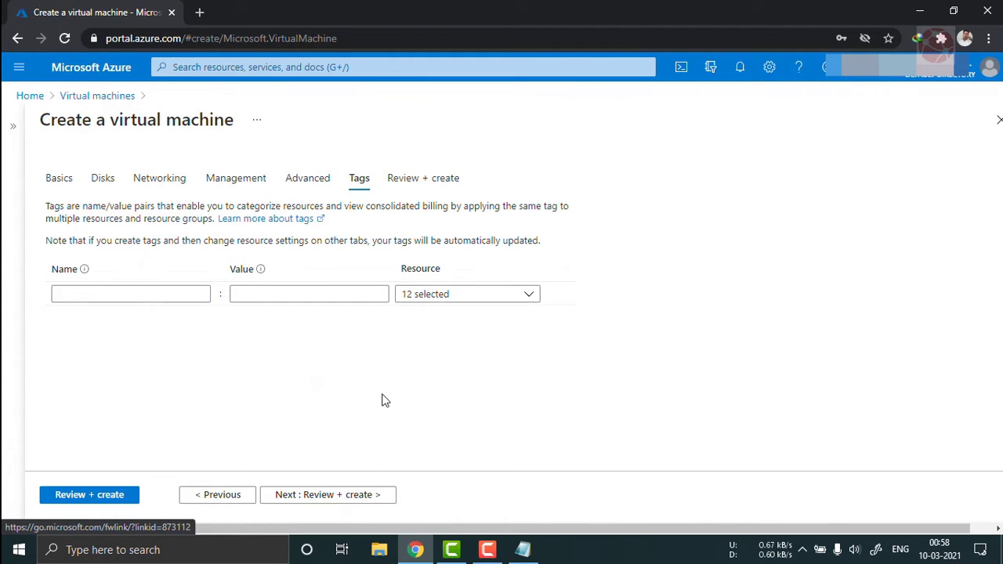
pyautogui.click(368, 502)
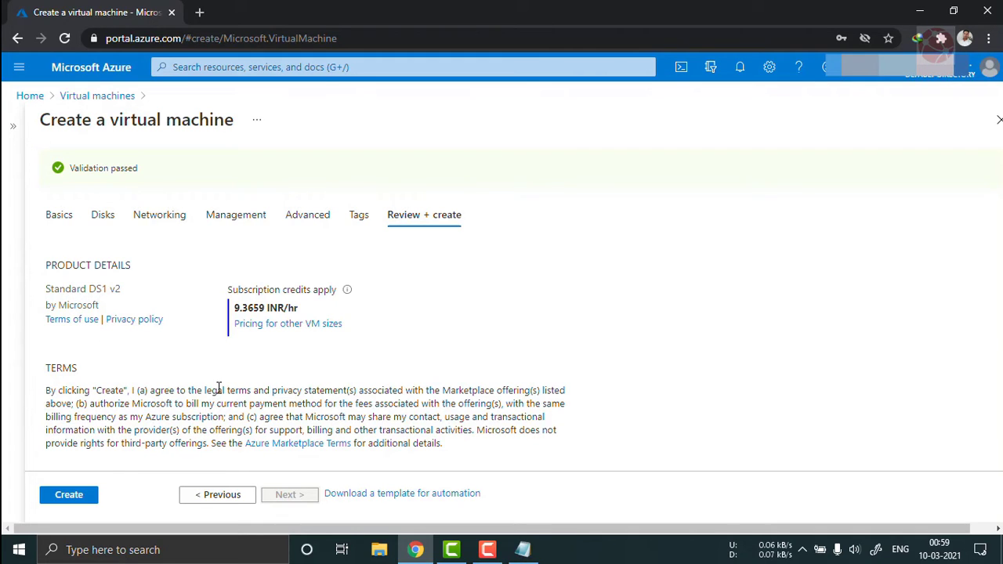
pyautogui.scroll(-6, 218, 390)
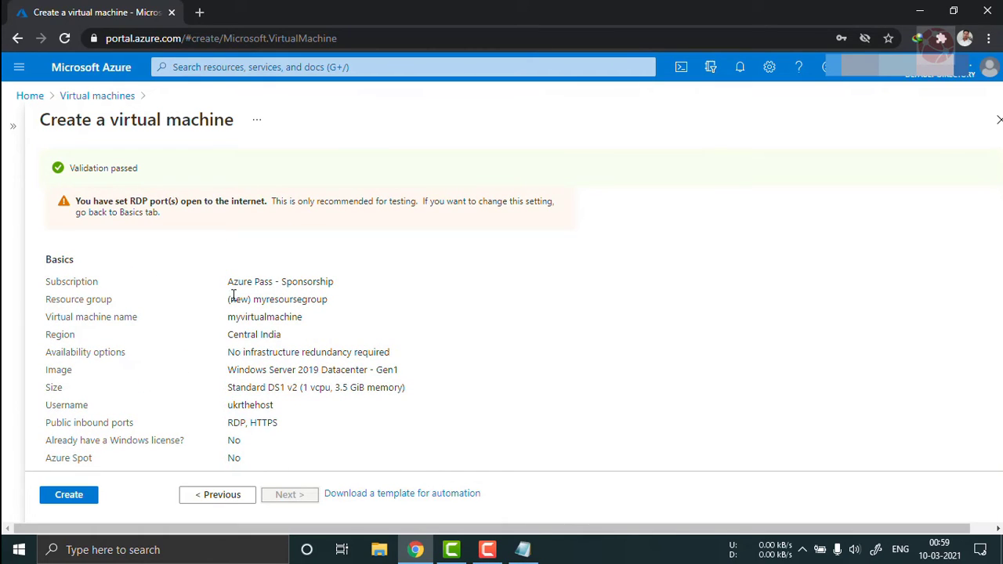
pyautogui.scroll(-1, 362, 433)
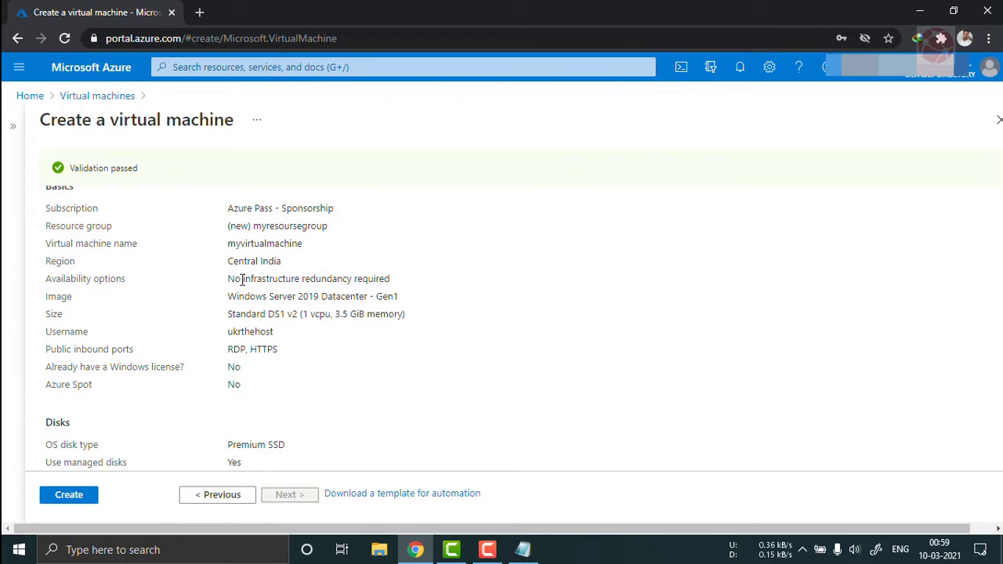
pyautogui.scroll(-6, 279, 355)
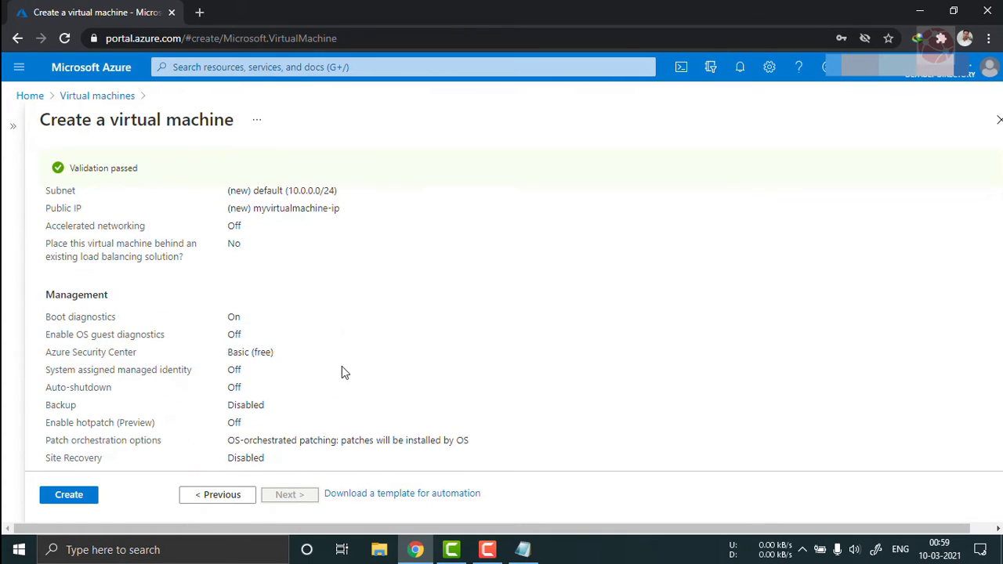
# Create the validated virtual machine and open the deployed myvirtualmachine resource once its deployment finishes
pyautogui.click(92, 500)
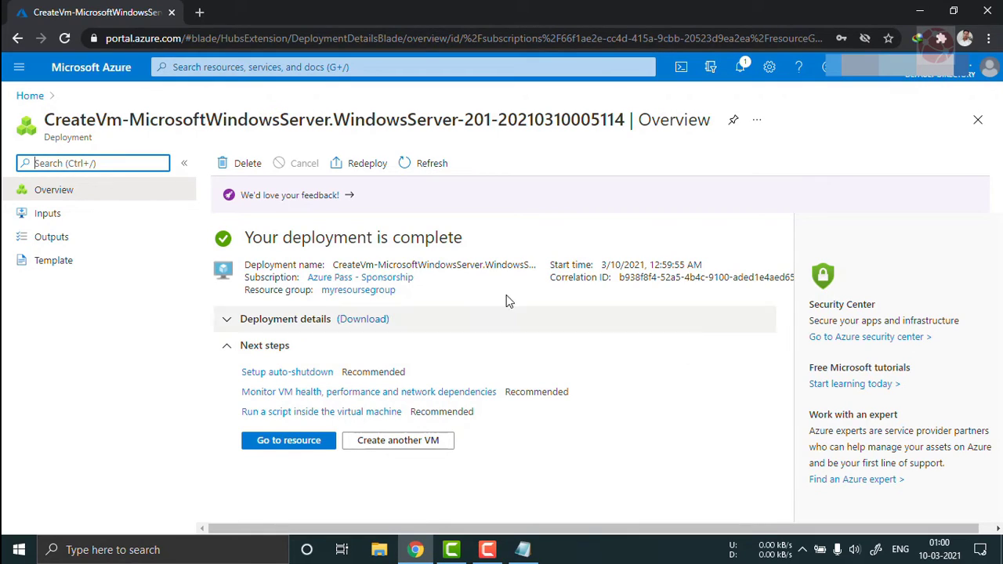
pyautogui.moveTo(243, 233); pyautogui.dragTo(496, 245)
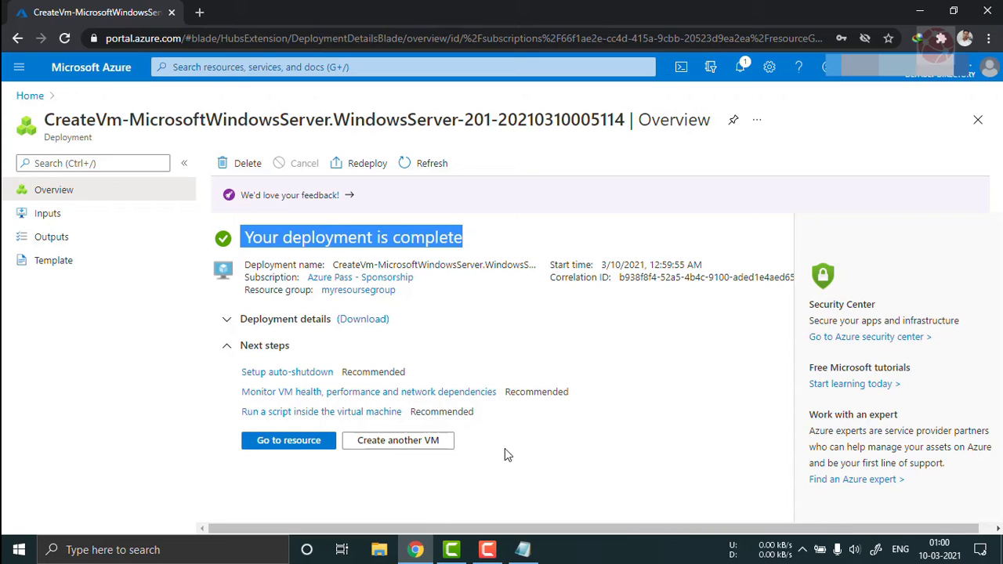
pyautogui.click(296, 444)
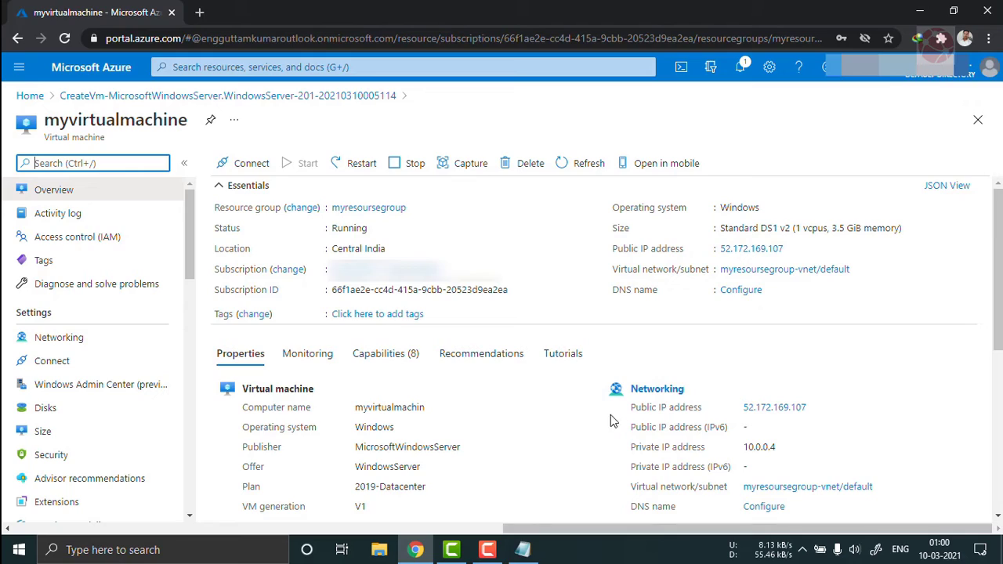
# Download the RDP file for myvirtualmachine, open it and connect to the remote computer despite the unknown publisher
pyautogui.click(249, 167)
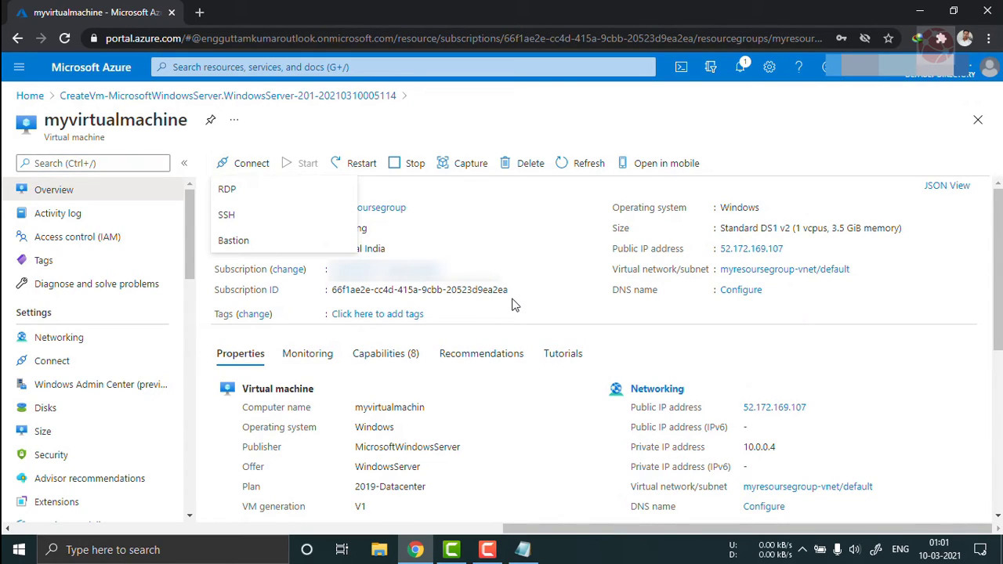
pyautogui.click(269, 191)
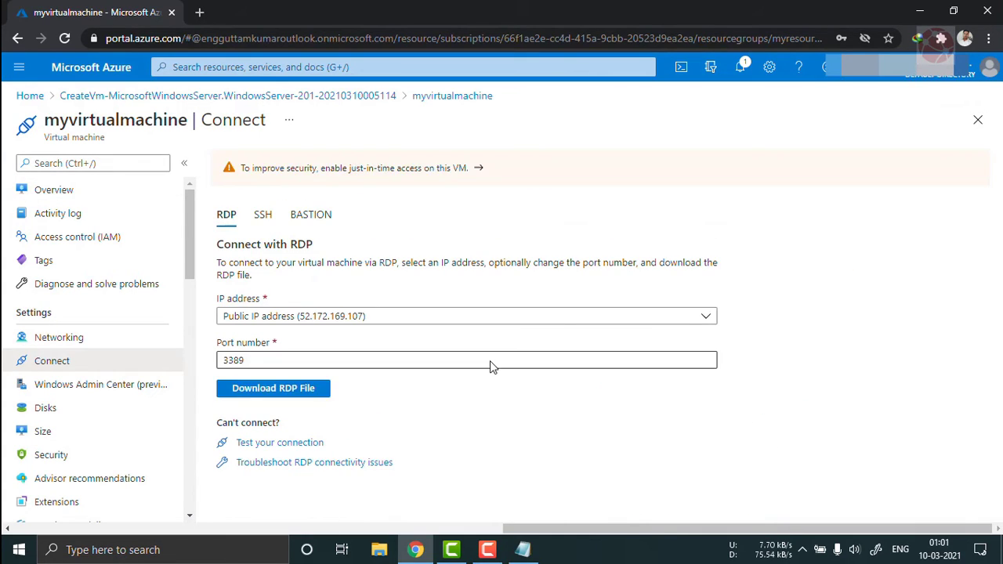
pyautogui.click(290, 389)
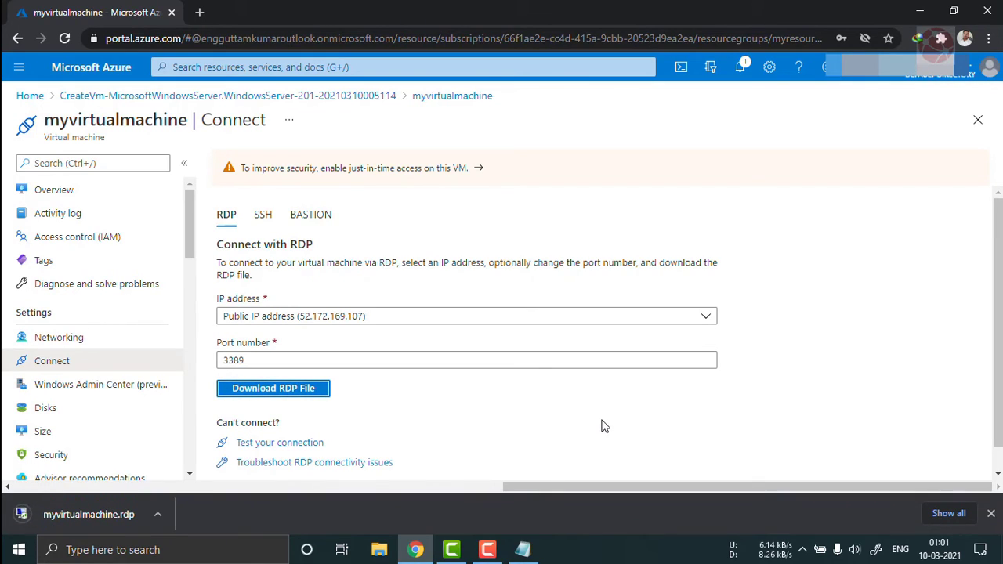
pyautogui.click(92, 515)
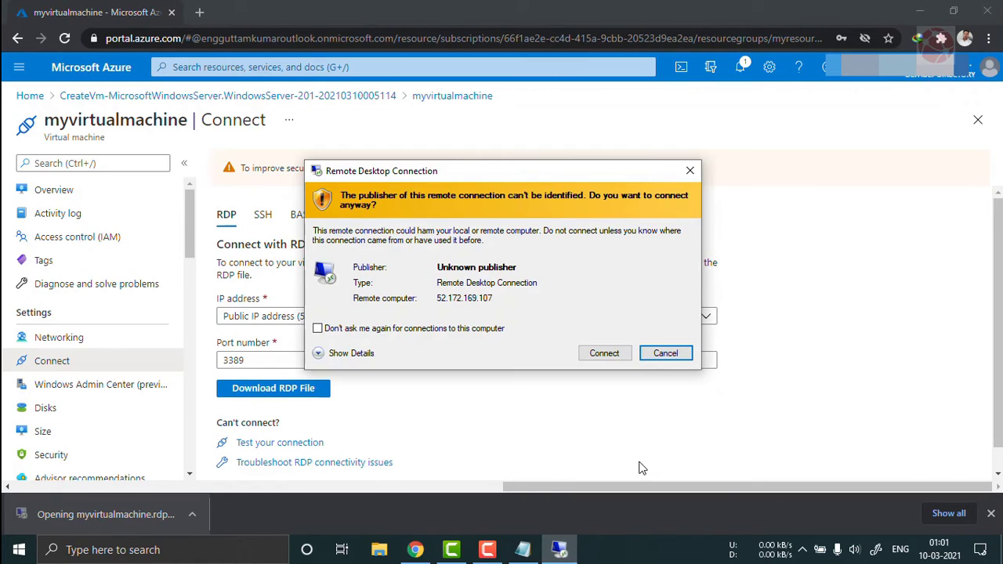
pyautogui.click(605, 353)
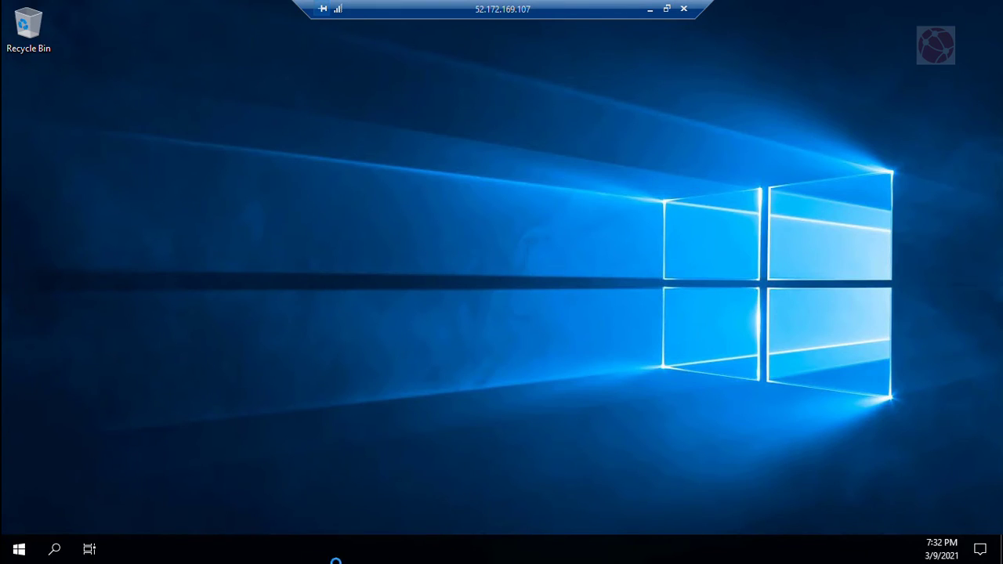
# View the remote server's Start menu and close the remote desktop session
pyautogui.click(23, 551)
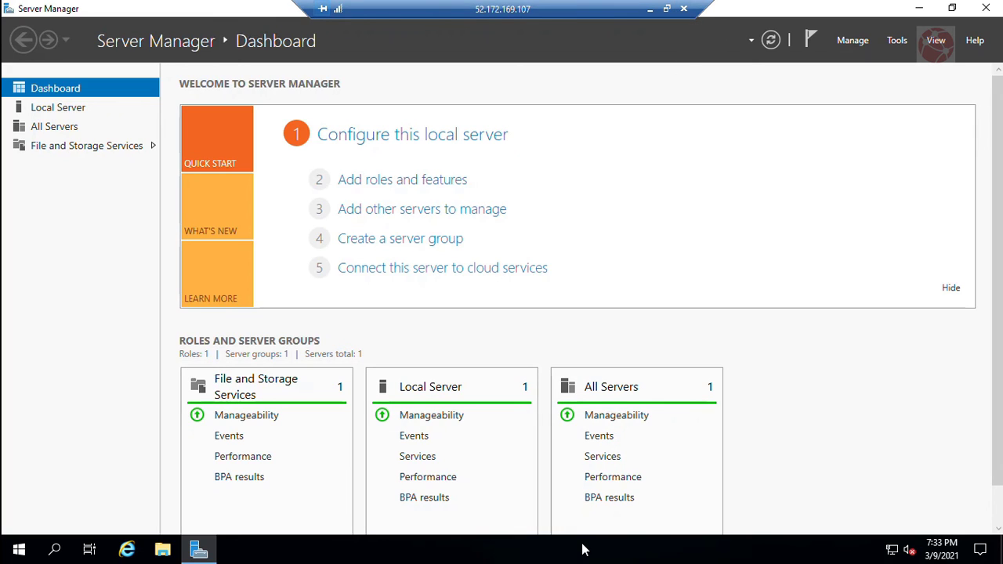
pyautogui.press('super')
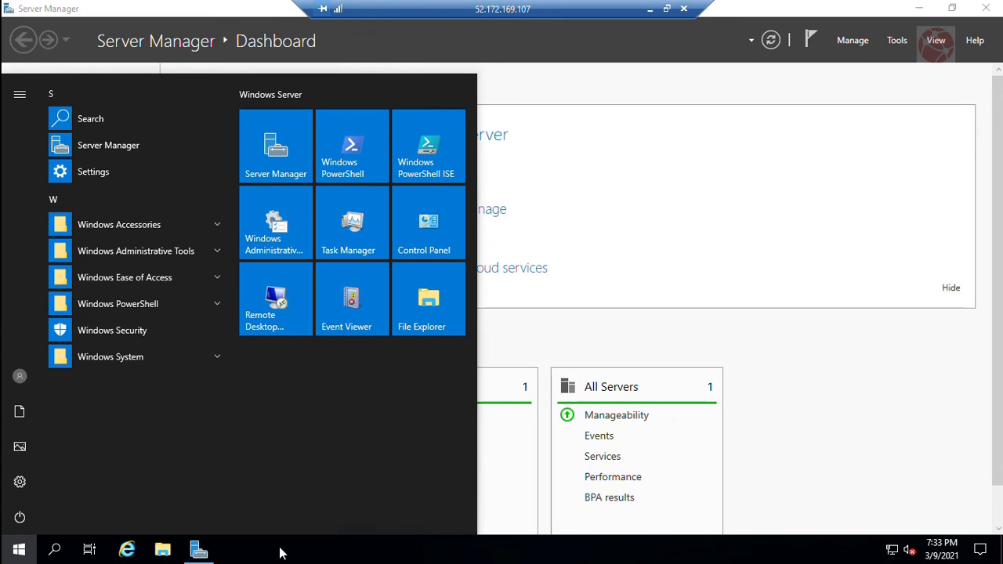
pyautogui.click(683, 9)
pyautogui.click(550, 307)
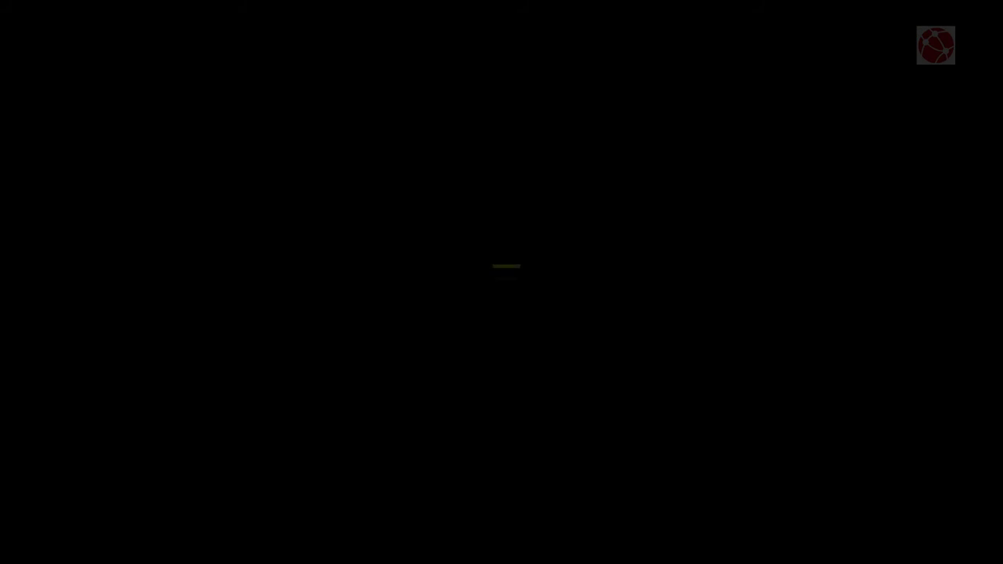